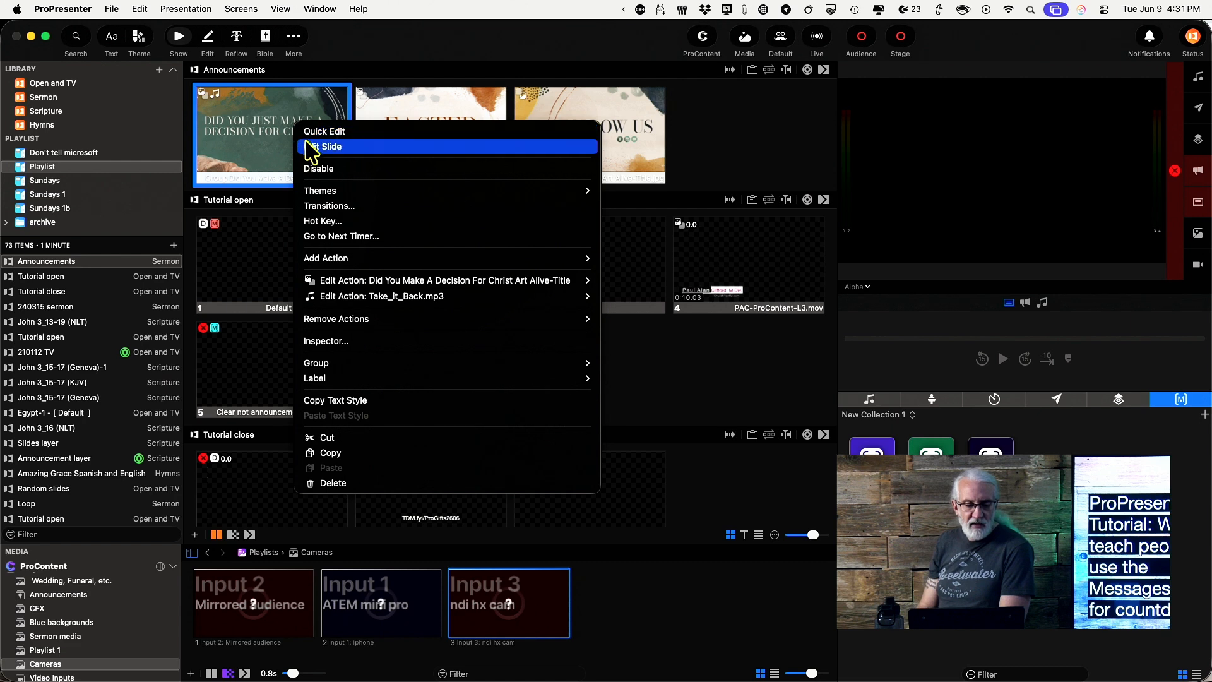
# Add a text box to the first Announcements slide and resize it to a 1,440 by 162 strip along the slide's upper edge.
pyautogui.click(312, 149)
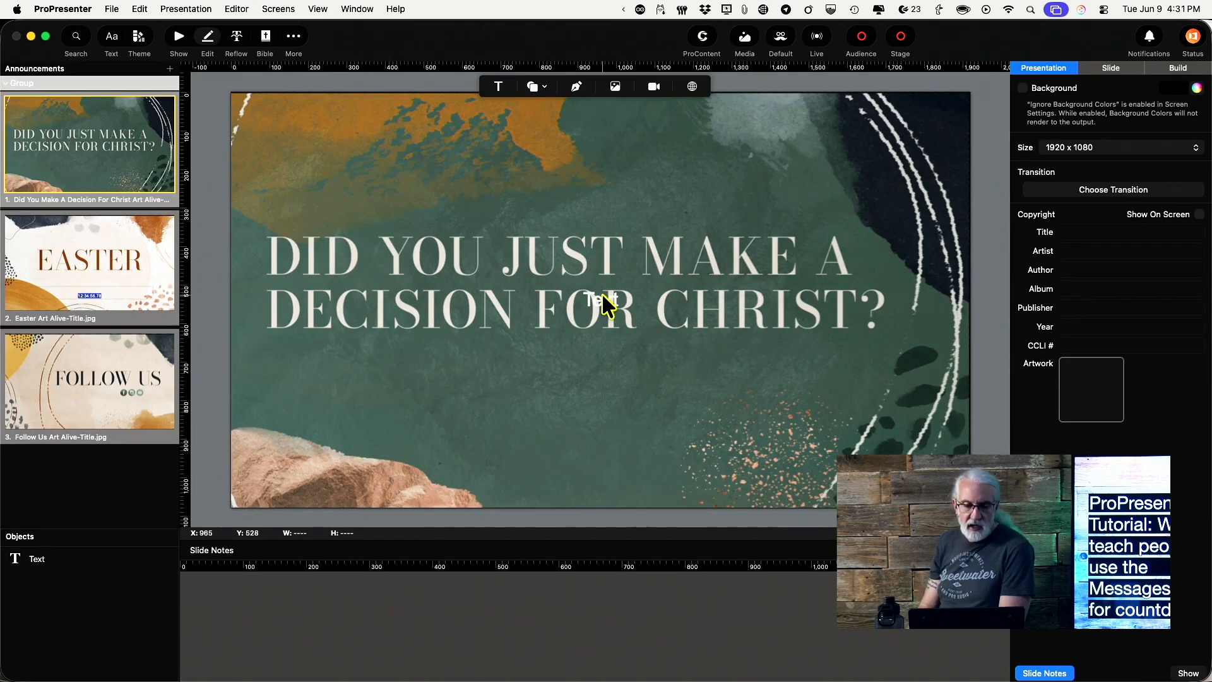
pyautogui.click(500, 85)
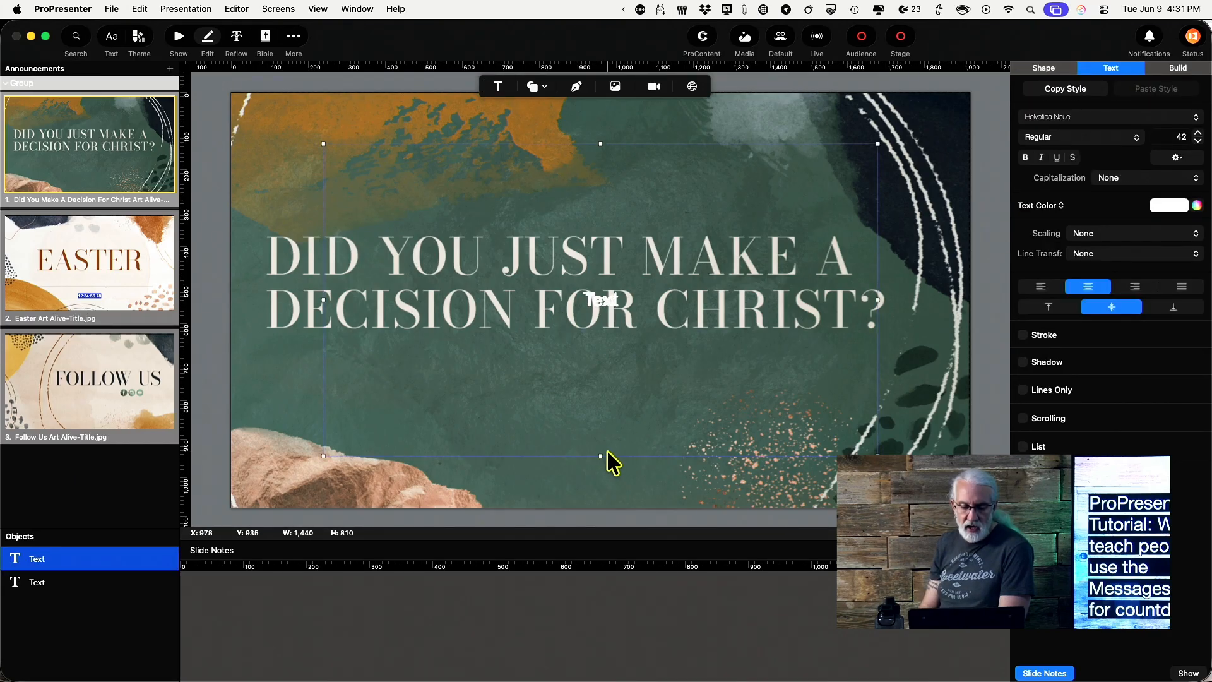
pyautogui.moveTo(601, 454); pyautogui.dragTo(608, 126)
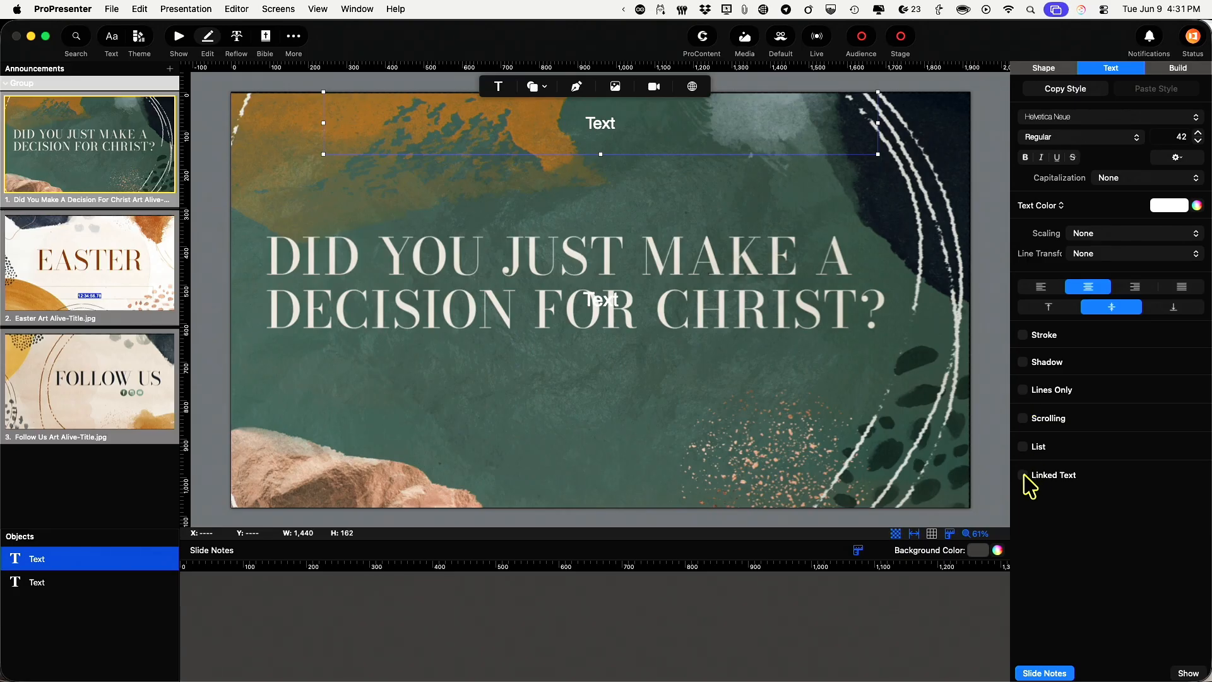
# Enable Linked Text on the new text box and link it to the Church Starting timer.
pyautogui.click(1023, 475)
pyautogui.click(1161, 480)
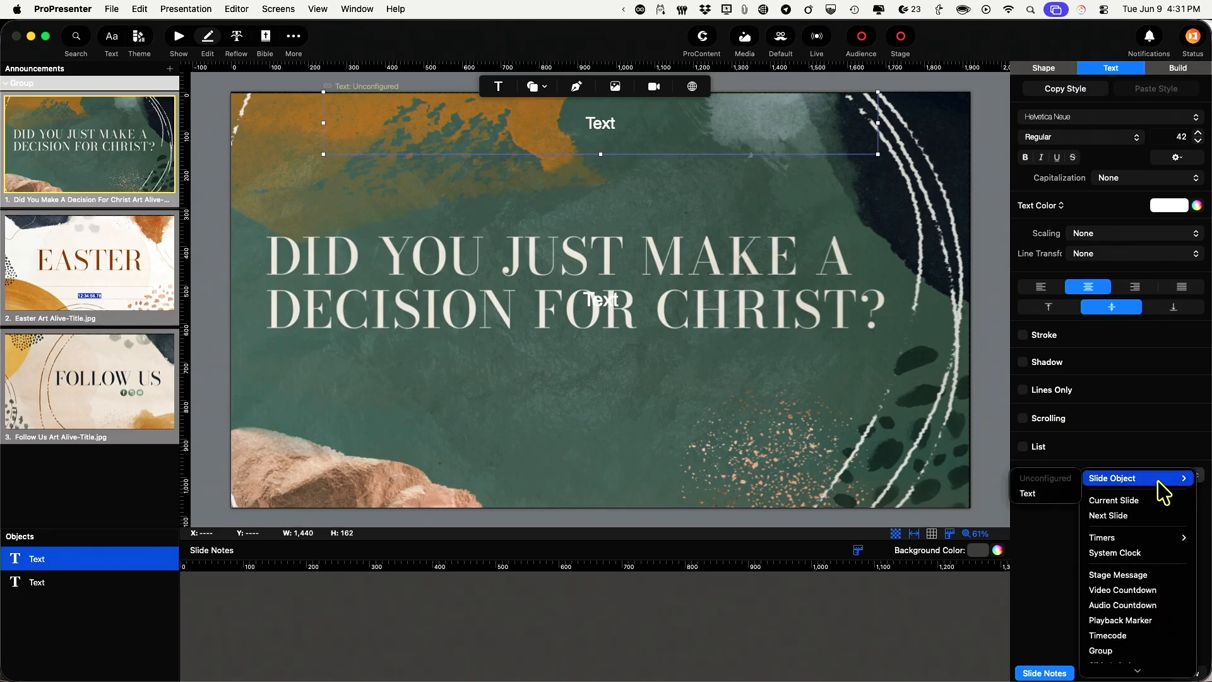
pyautogui.moveTo(1142, 540)
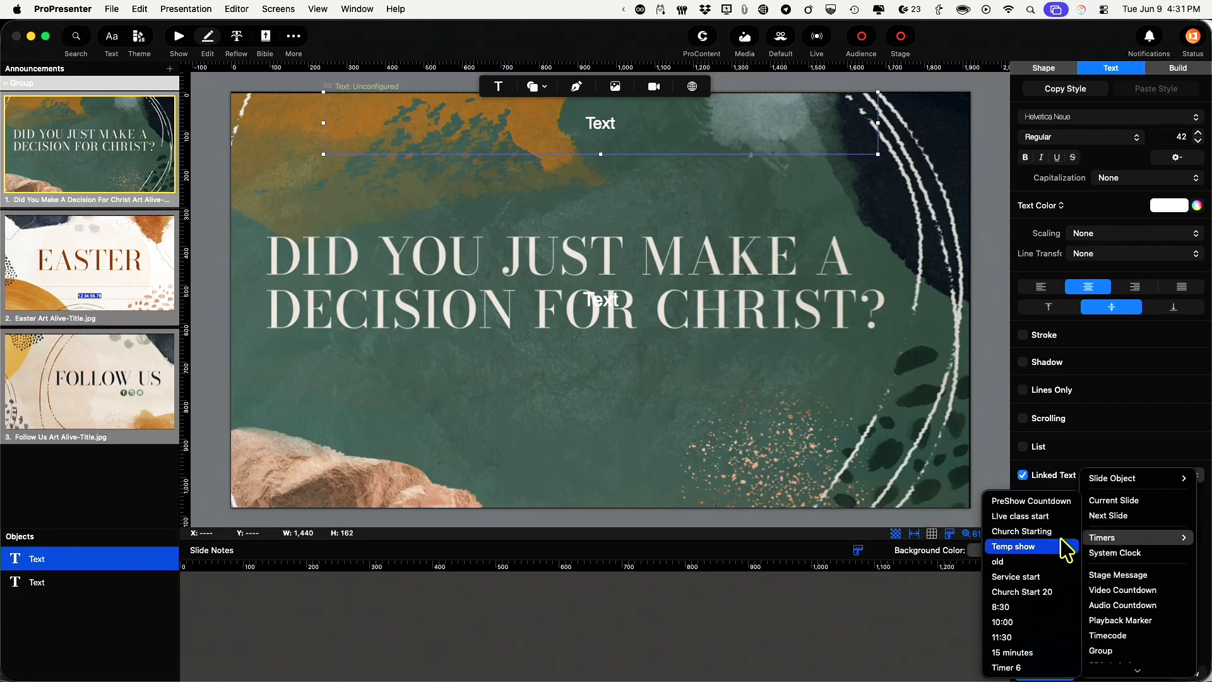
pyautogui.click(1023, 531)
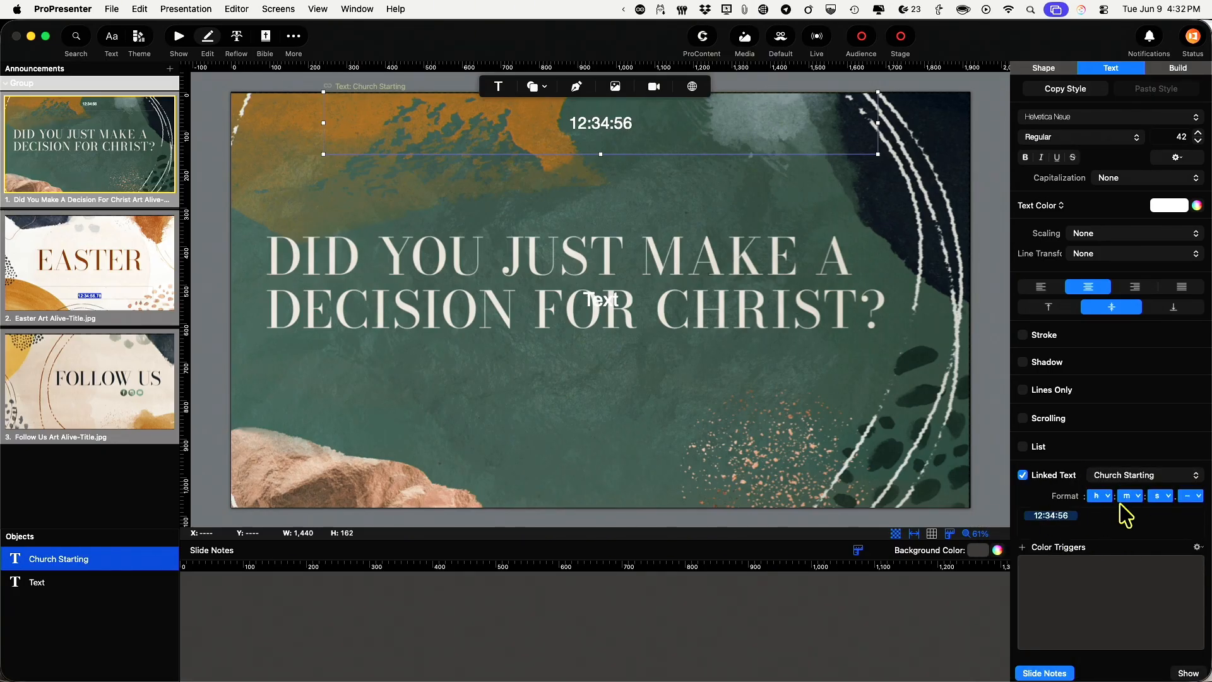
# Leave slide editing and send the first Announcements slide to the output.
pyautogui.click(179, 40)
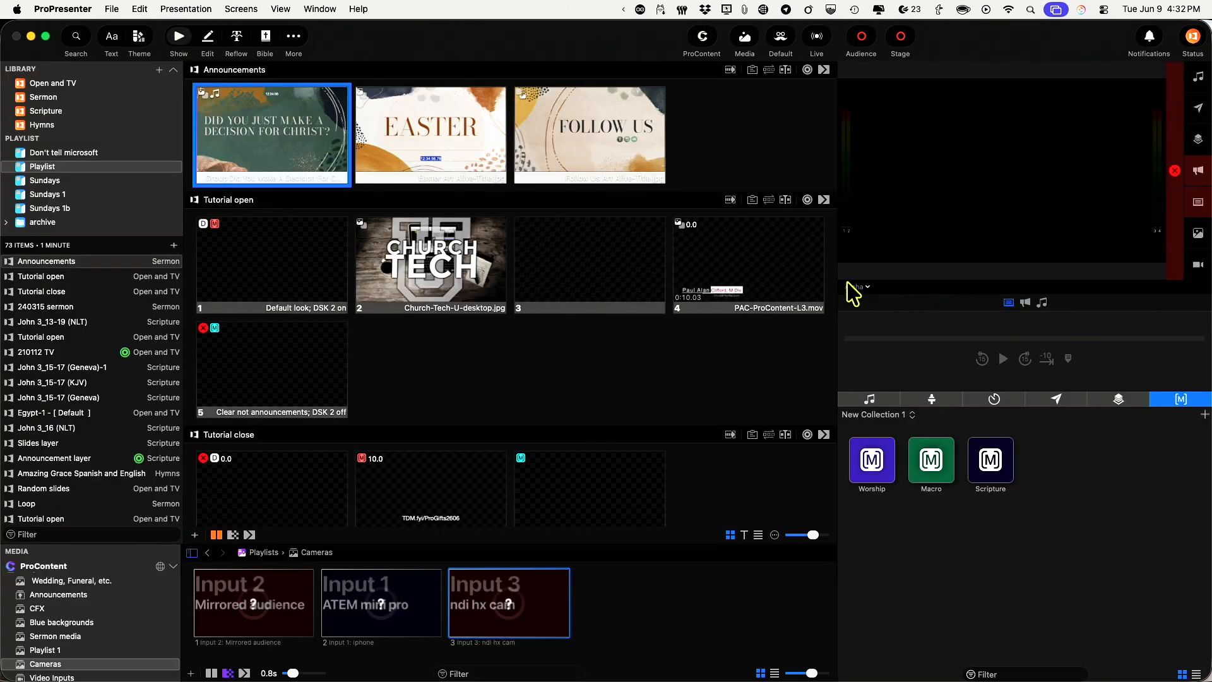
pyautogui.click(298, 138)
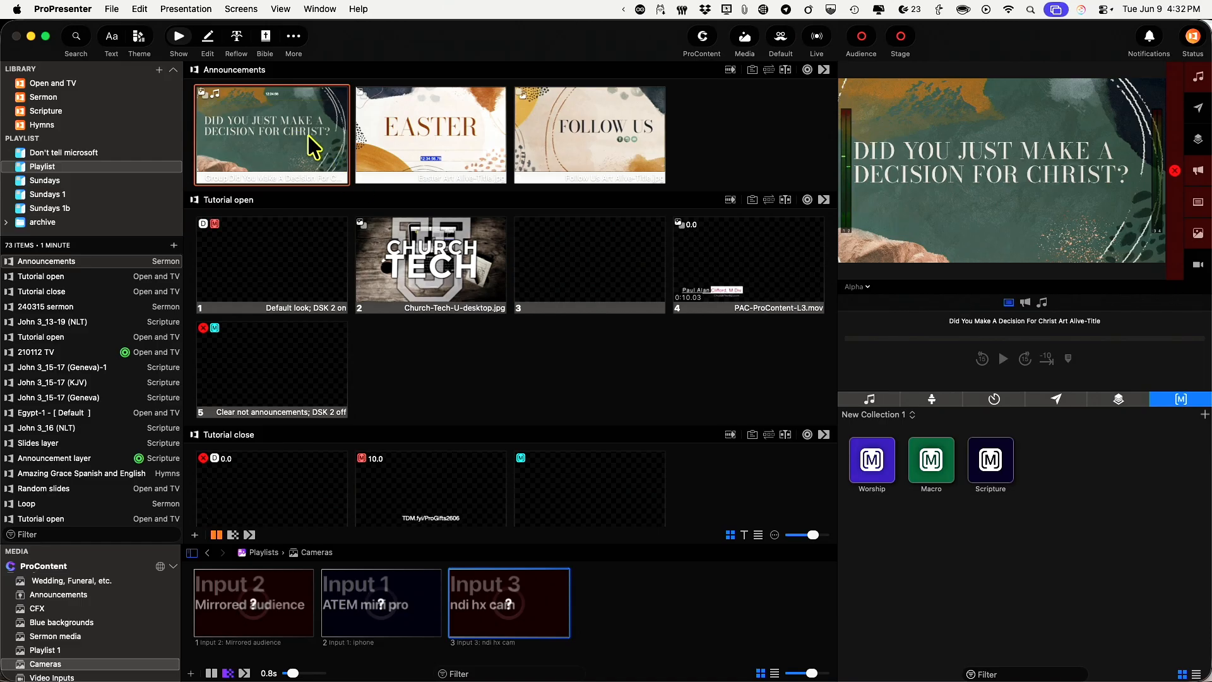
pyautogui.rightClick(244, 123)
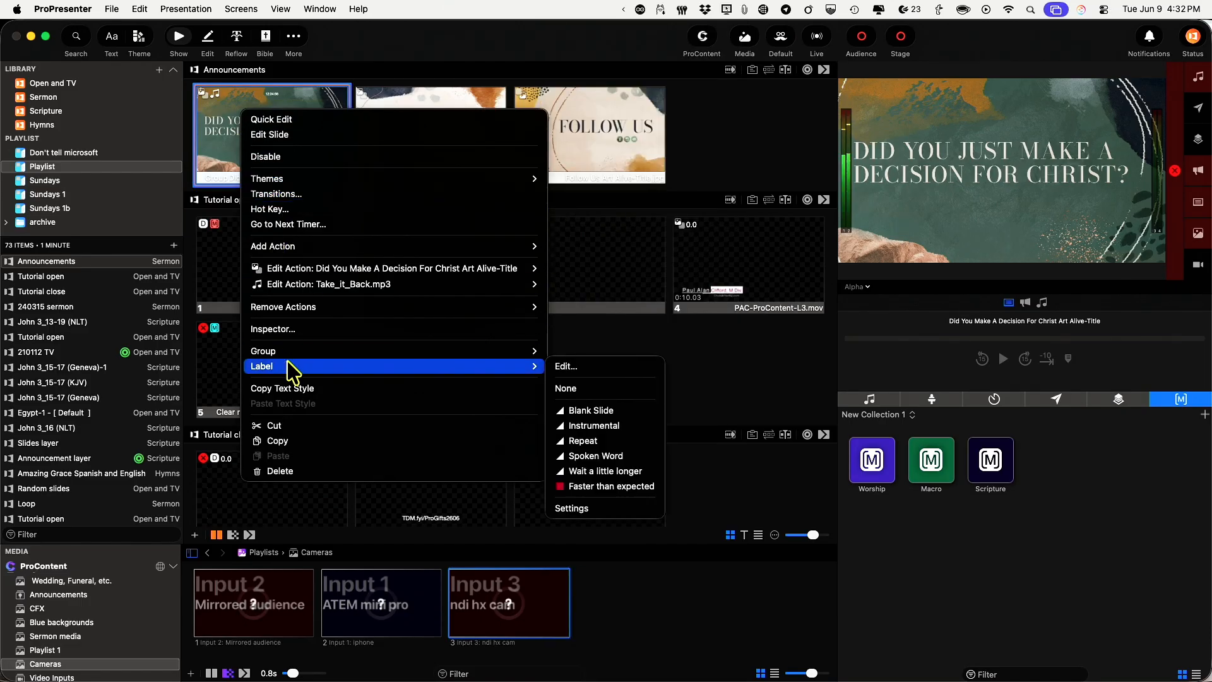
pyautogui.moveTo(389, 292)
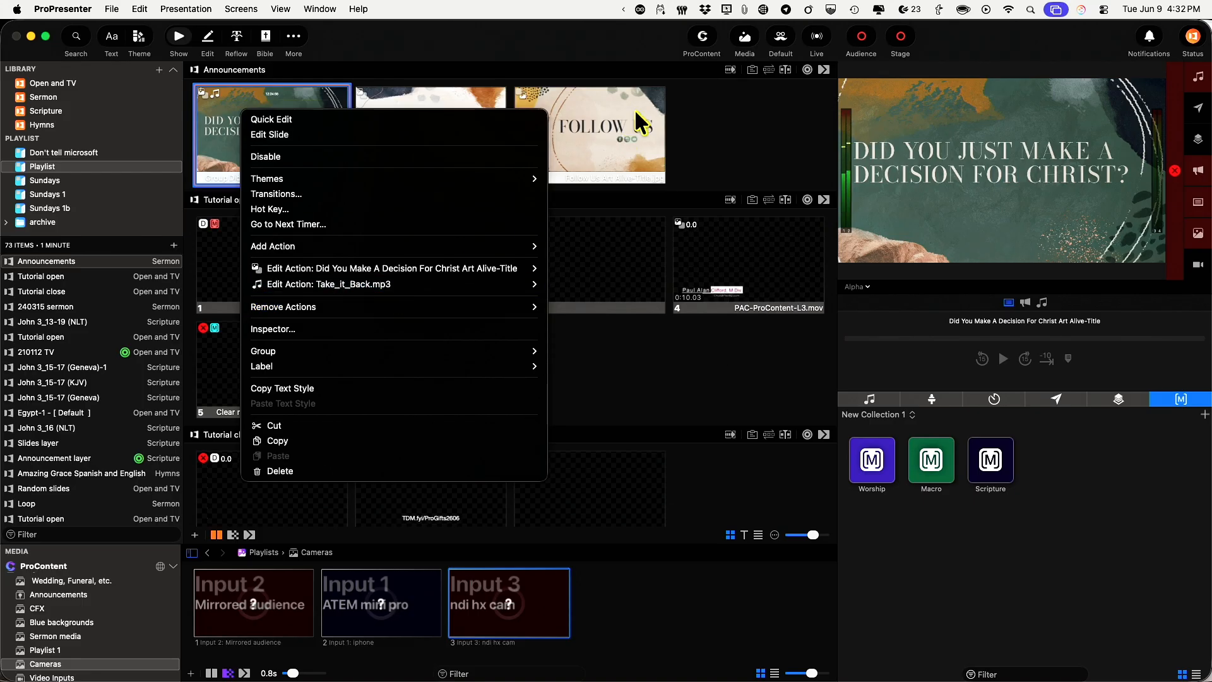
pyautogui.click(749, 123)
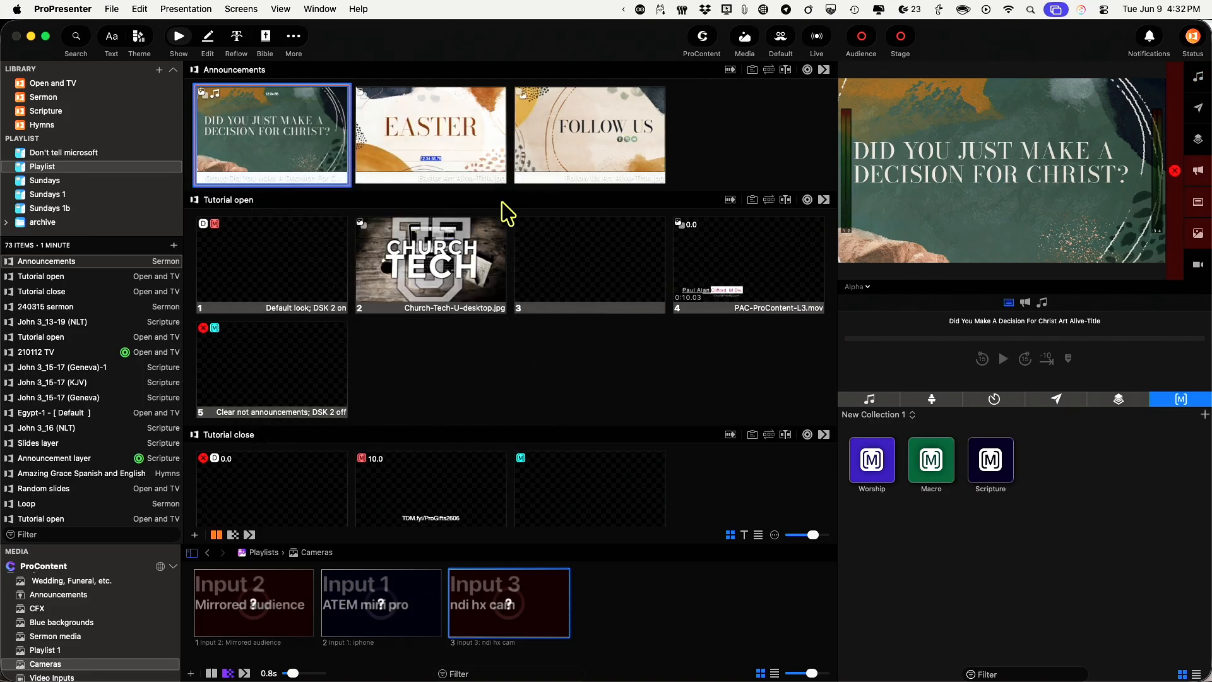
# Remove the Take_it_Back.mp3 action from the first Announcements slide.
pyautogui.rightClick(229, 118)
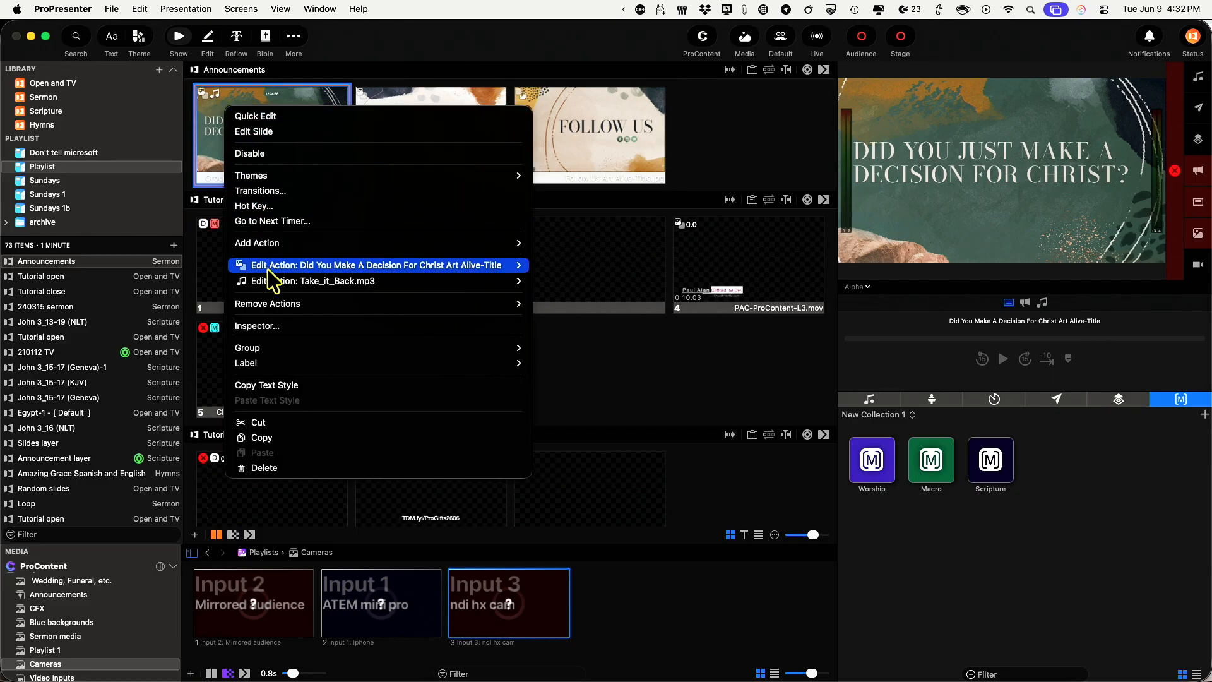
pyautogui.moveTo(268, 271)
pyautogui.moveTo(500, 289)
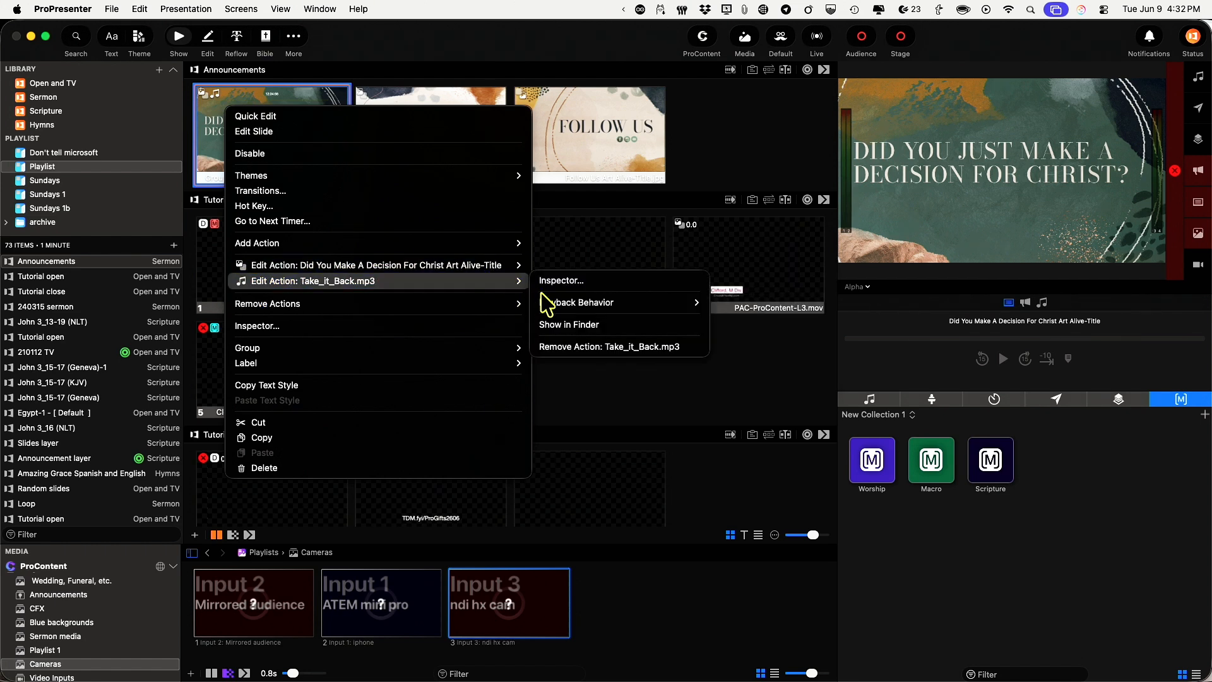
pyautogui.click(563, 349)
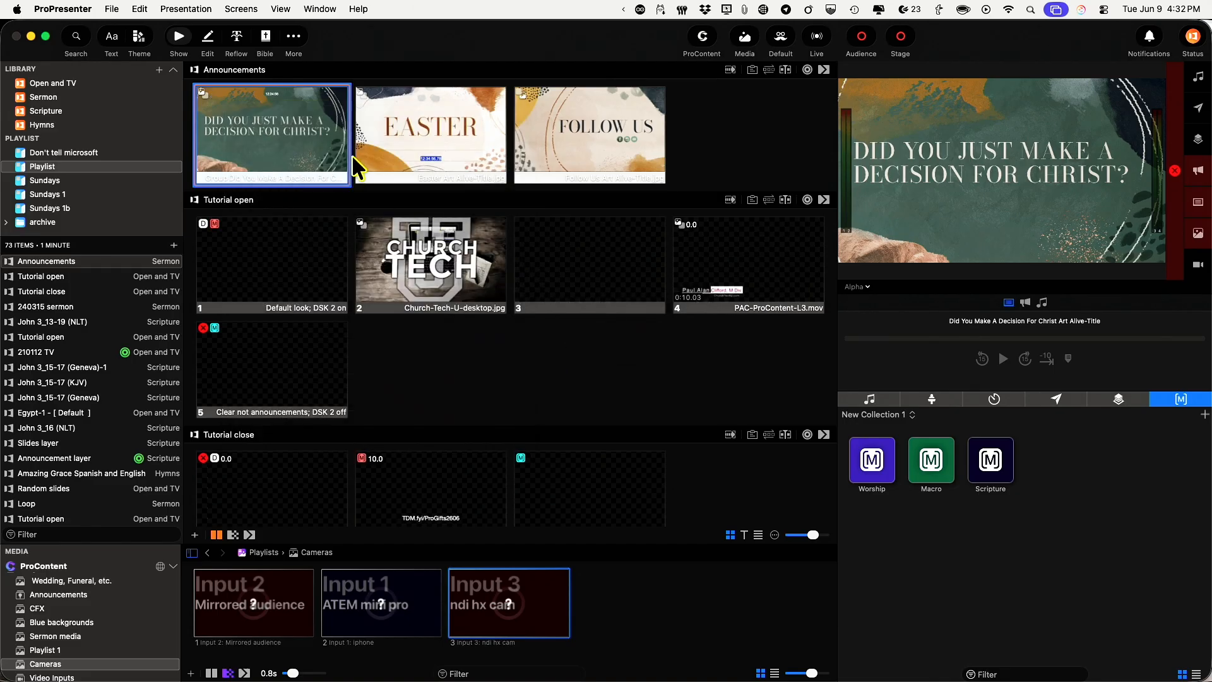
# Open the first Announcements slide for editing and set the countdown text's scaling to Text up.
pyautogui.rightClick(277, 131)
pyautogui.click(291, 141)
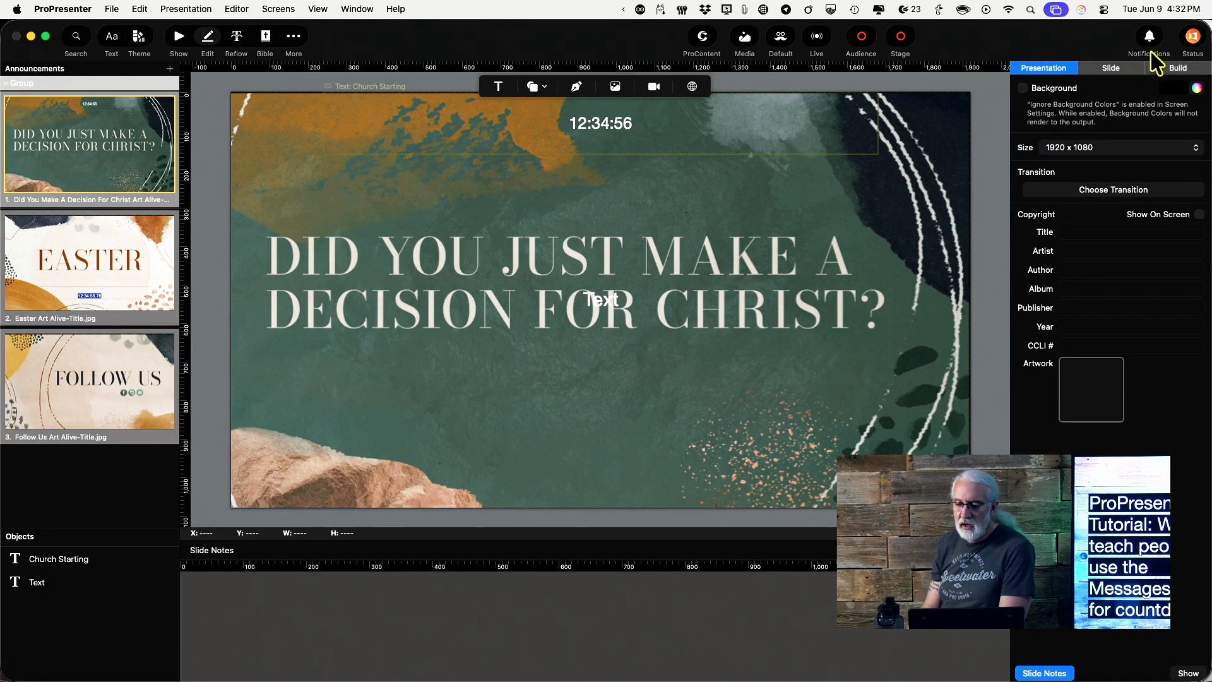
pyautogui.click(1129, 69)
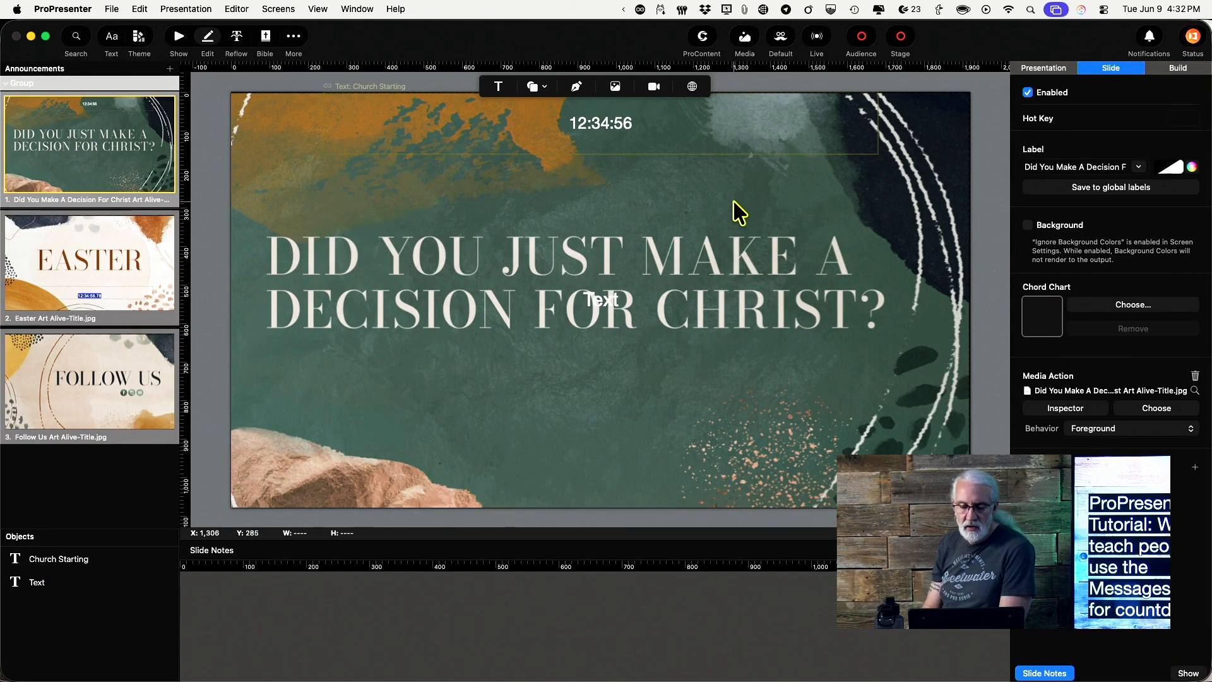
pyautogui.click(685, 132)
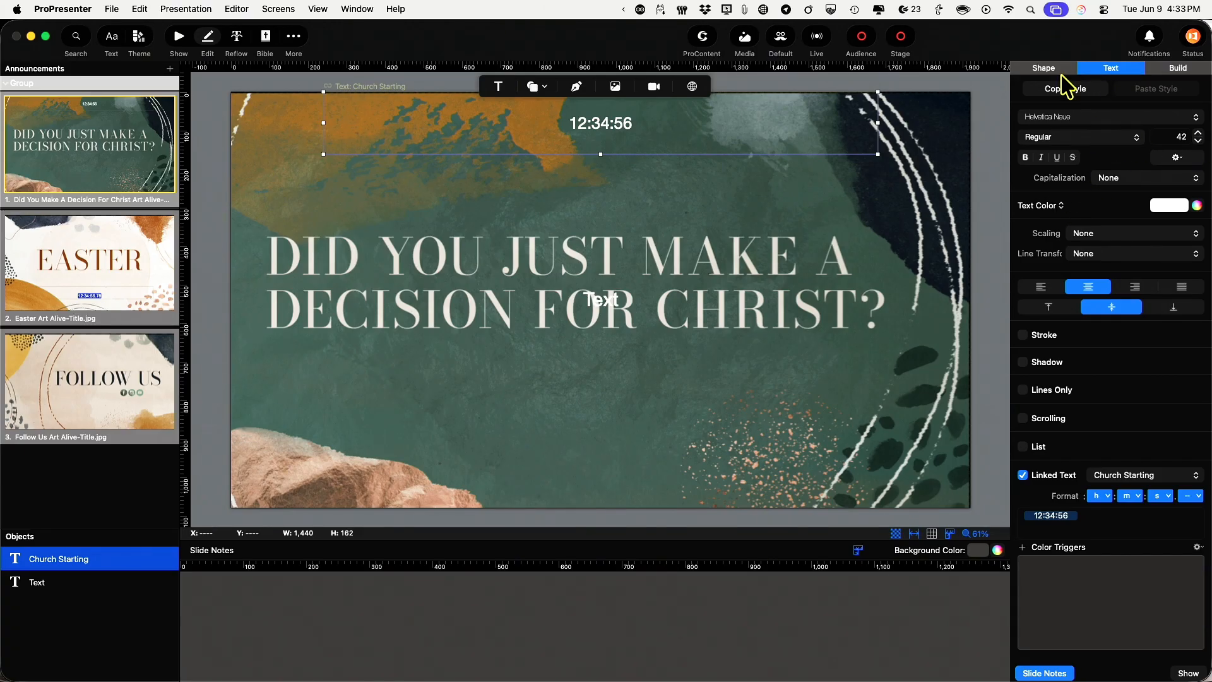
pyautogui.click(1096, 234)
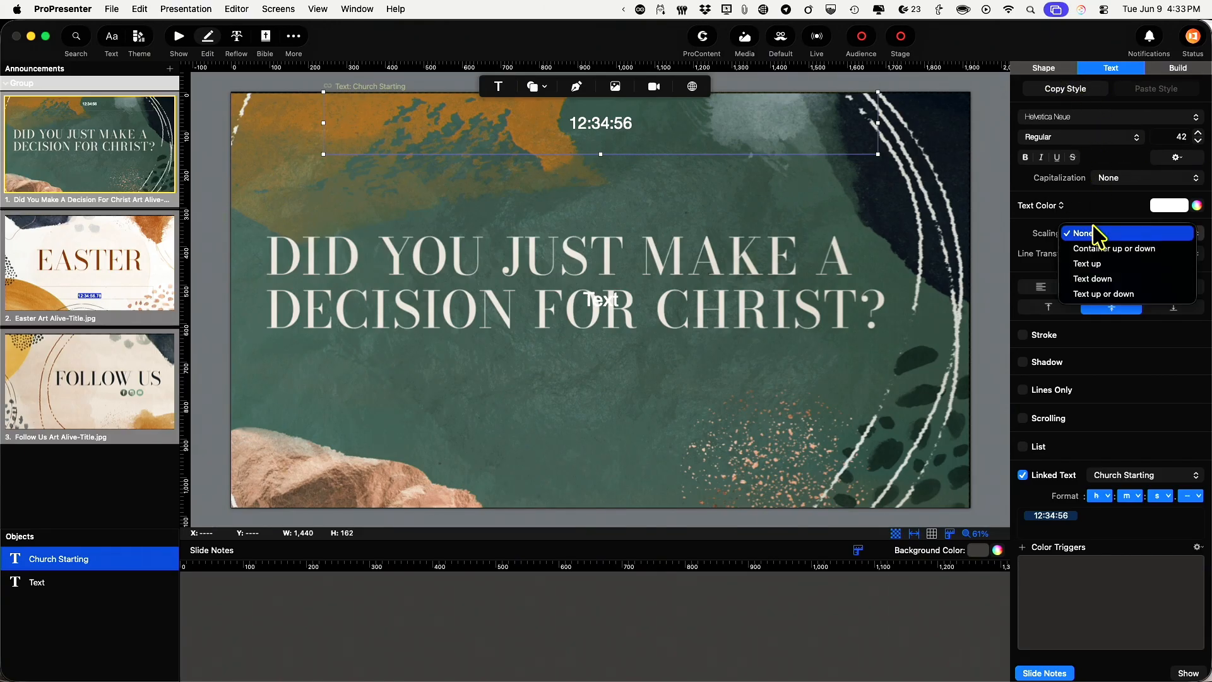
pyautogui.click(1098, 266)
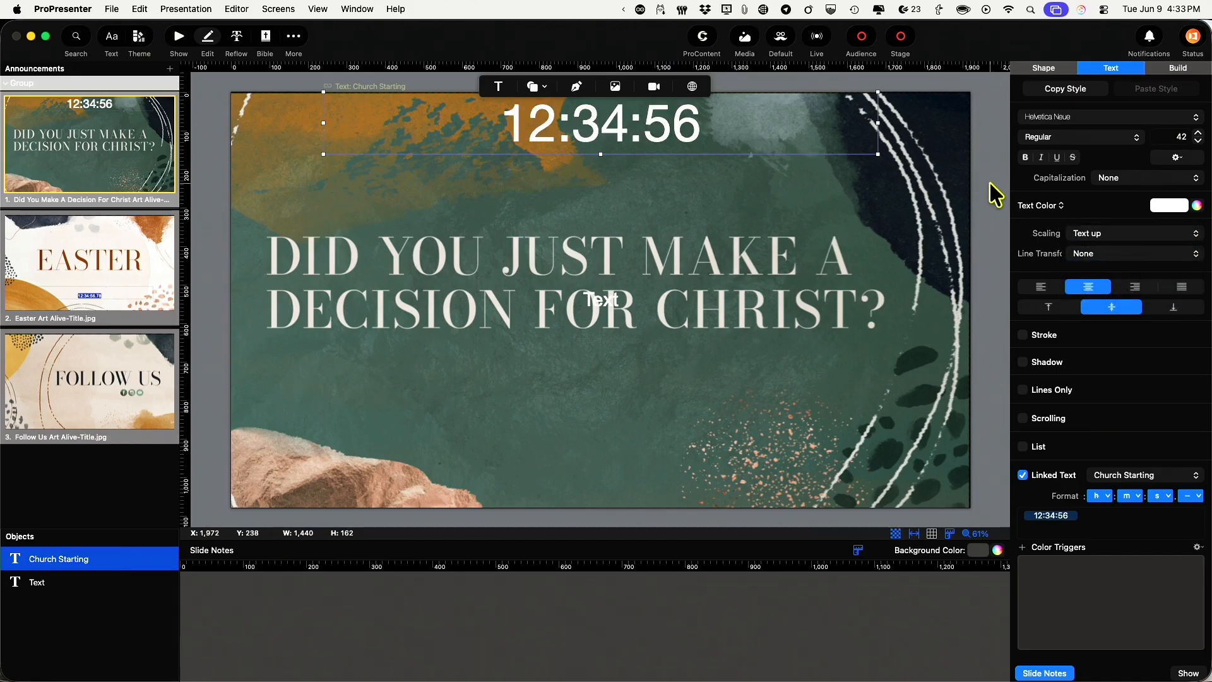
# Enable a stroke on the countdown text and return to the show view.
pyautogui.click(1023, 335)
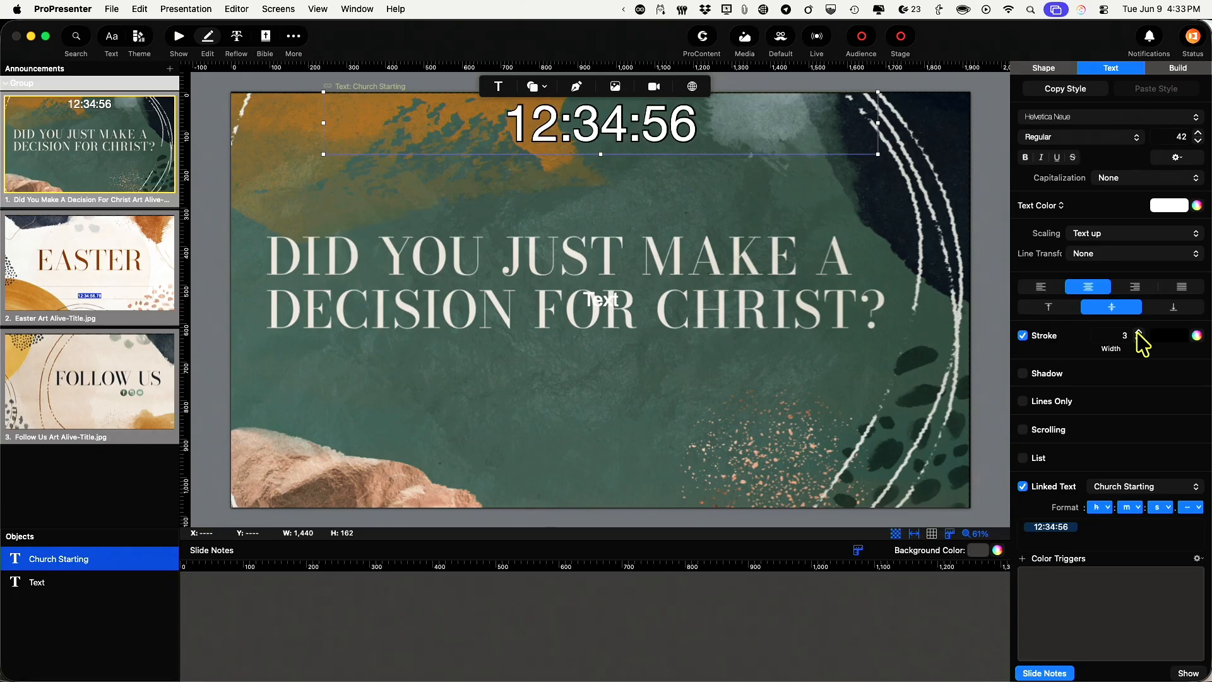
pyautogui.click(983, 132)
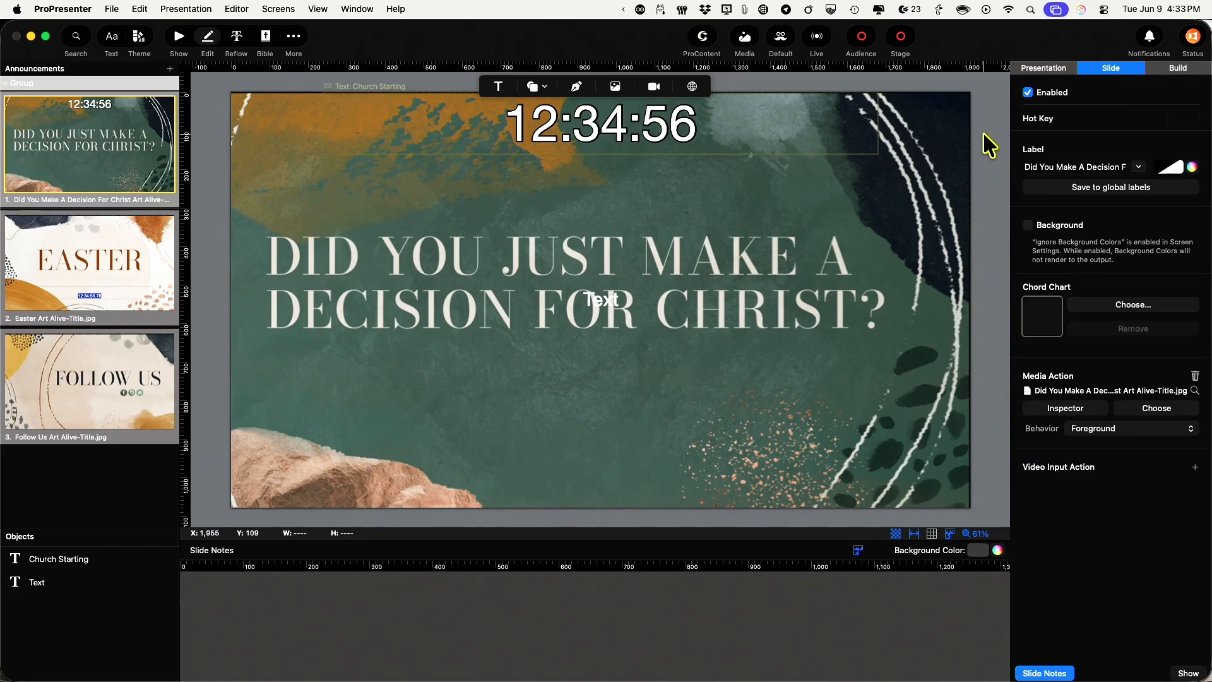
pyautogui.click(177, 39)
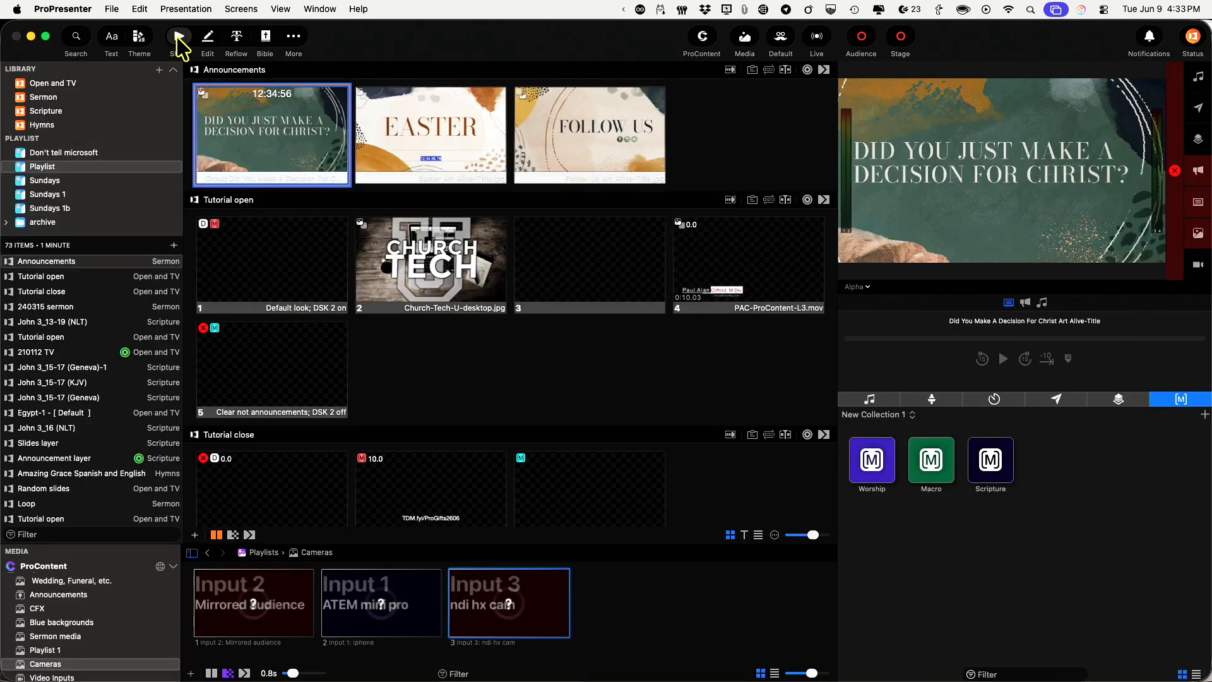
# Add a Church Starting timer action to the first Announcements slide, keeping its Start setting, and trigger the slide.
pyautogui.rightClick(283, 145)
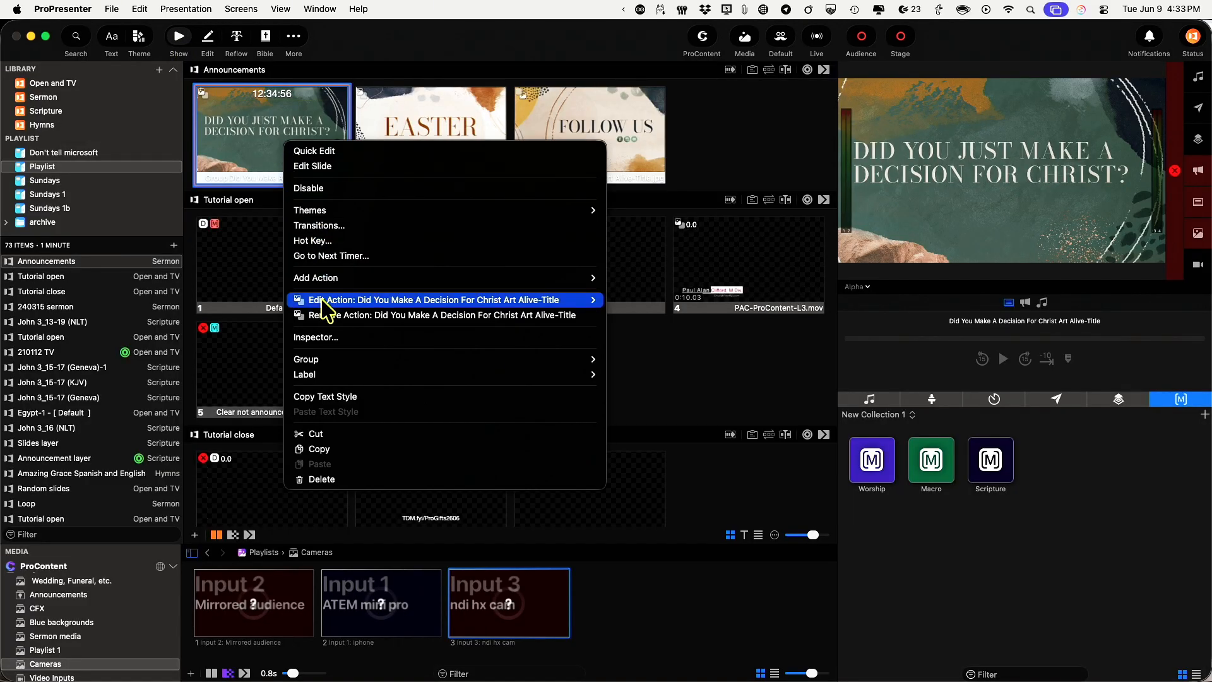
pyautogui.moveTo(333, 278)
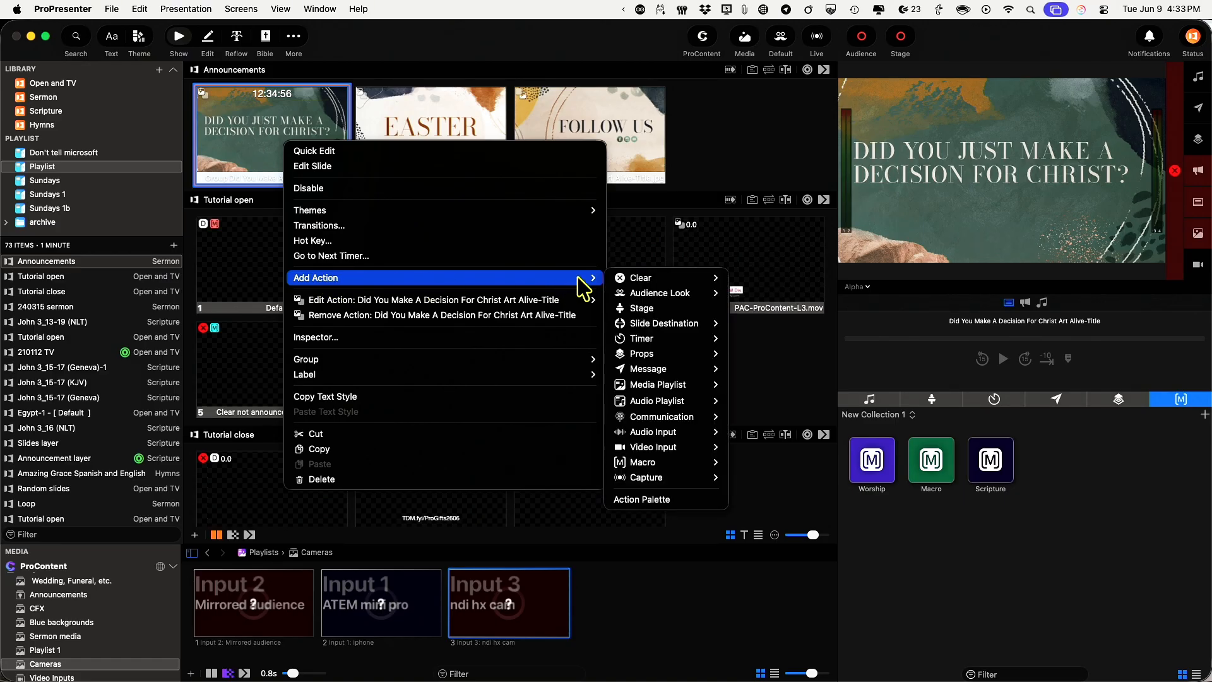
pyautogui.moveTo(634, 344)
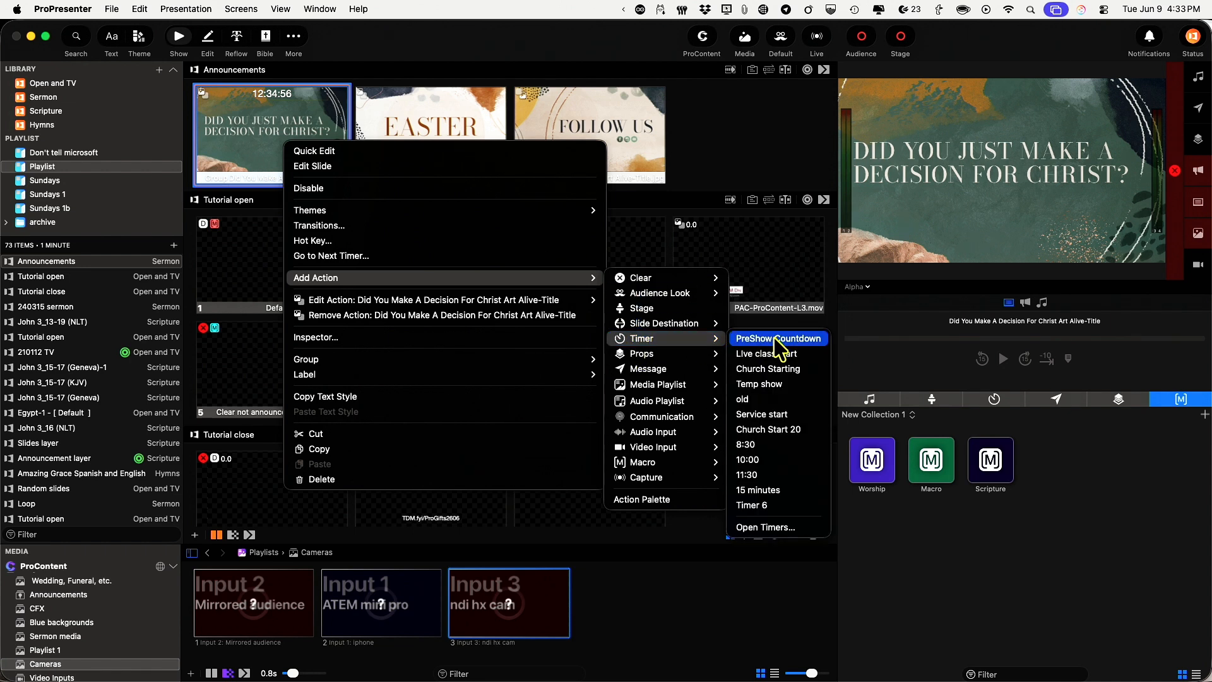
pyautogui.click(776, 369)
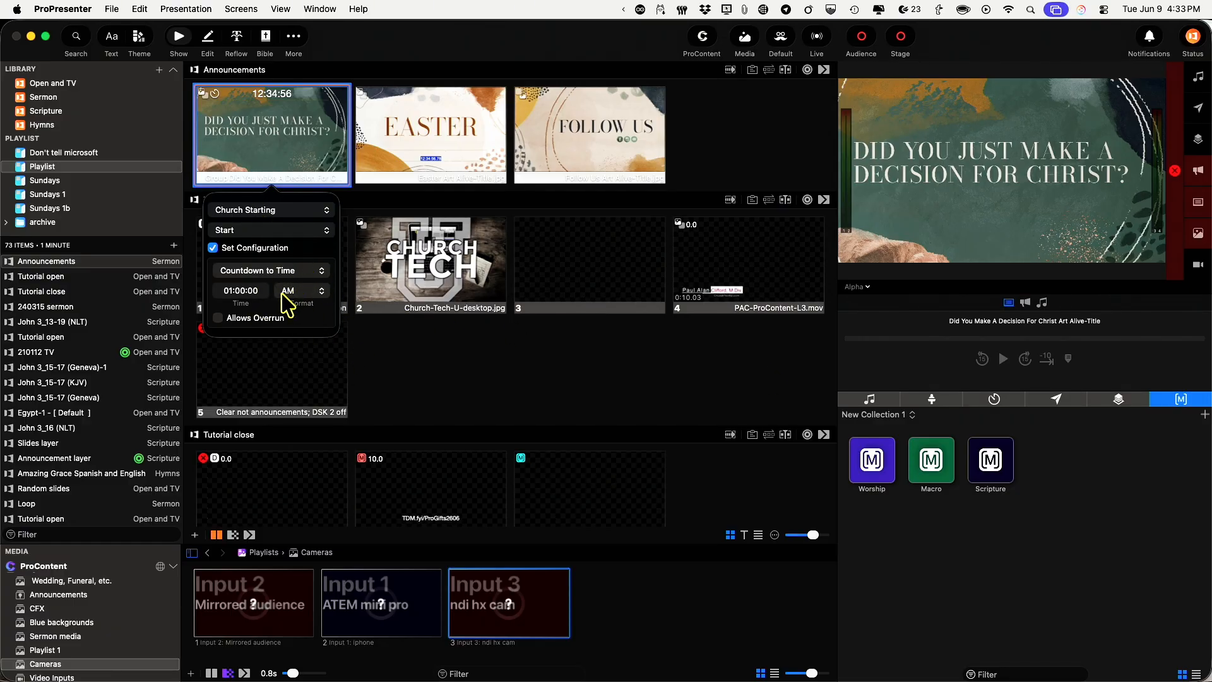
pyautogui.click(416, 369)
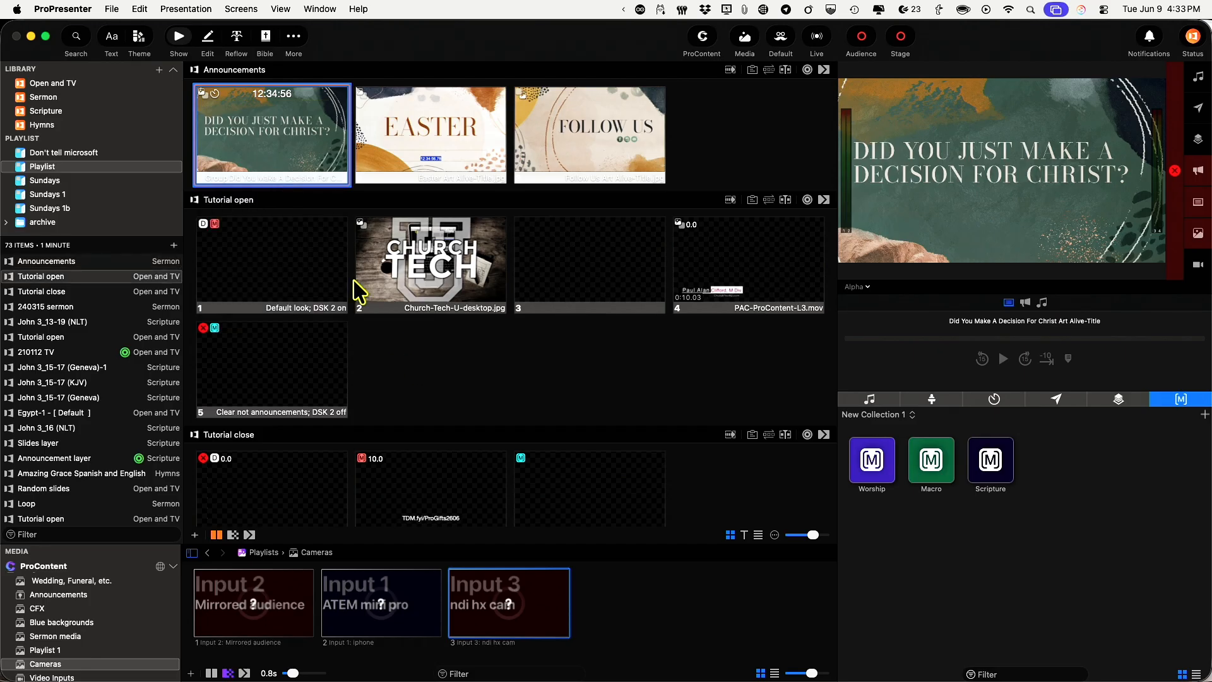
pyautogui.click(287, 117)
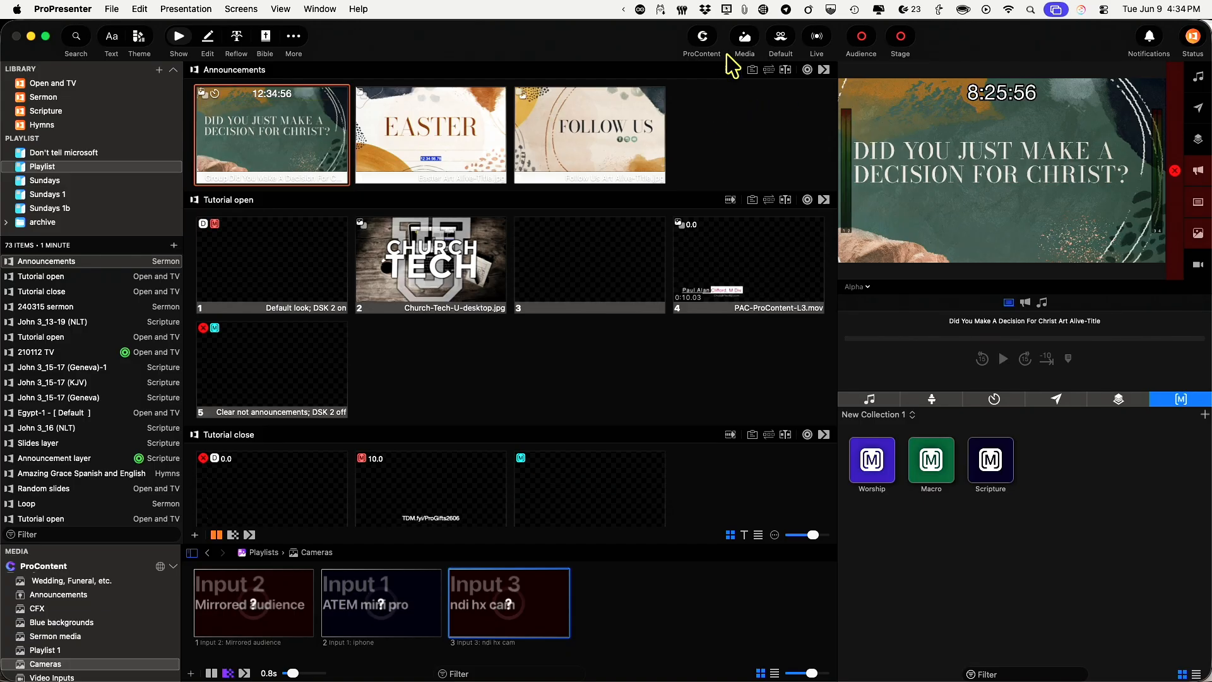
pyautogui.rightClick(256, 144)
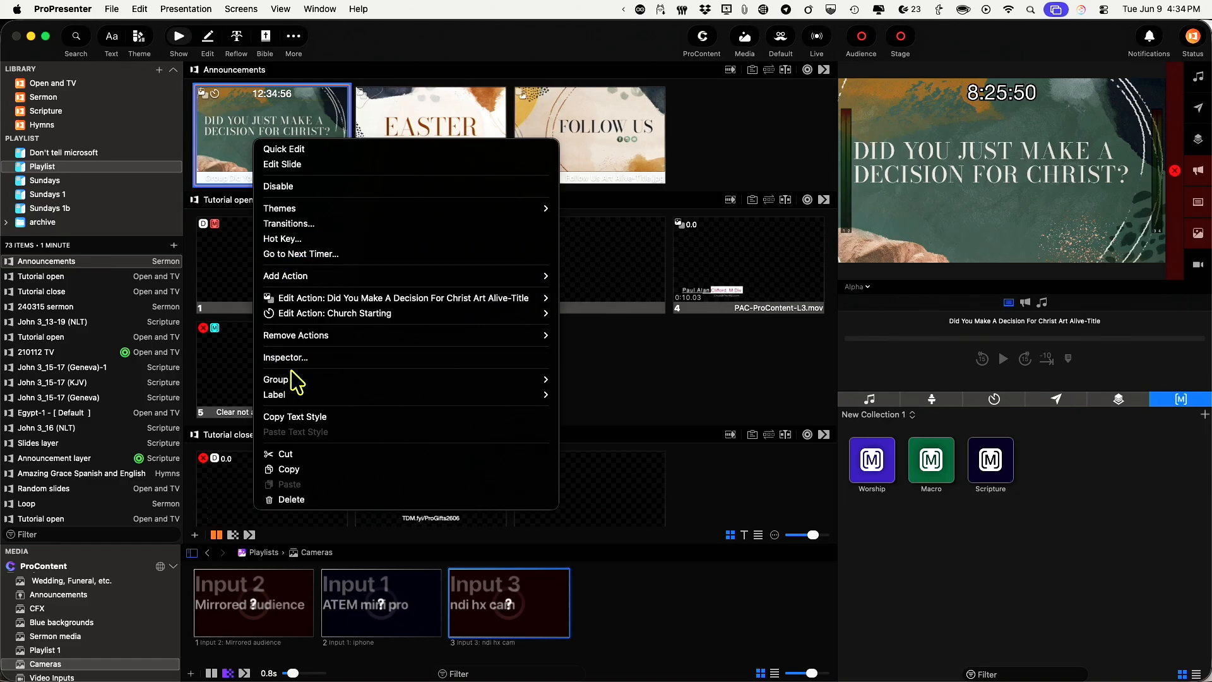
pyautogui.moveTo(301, 343)
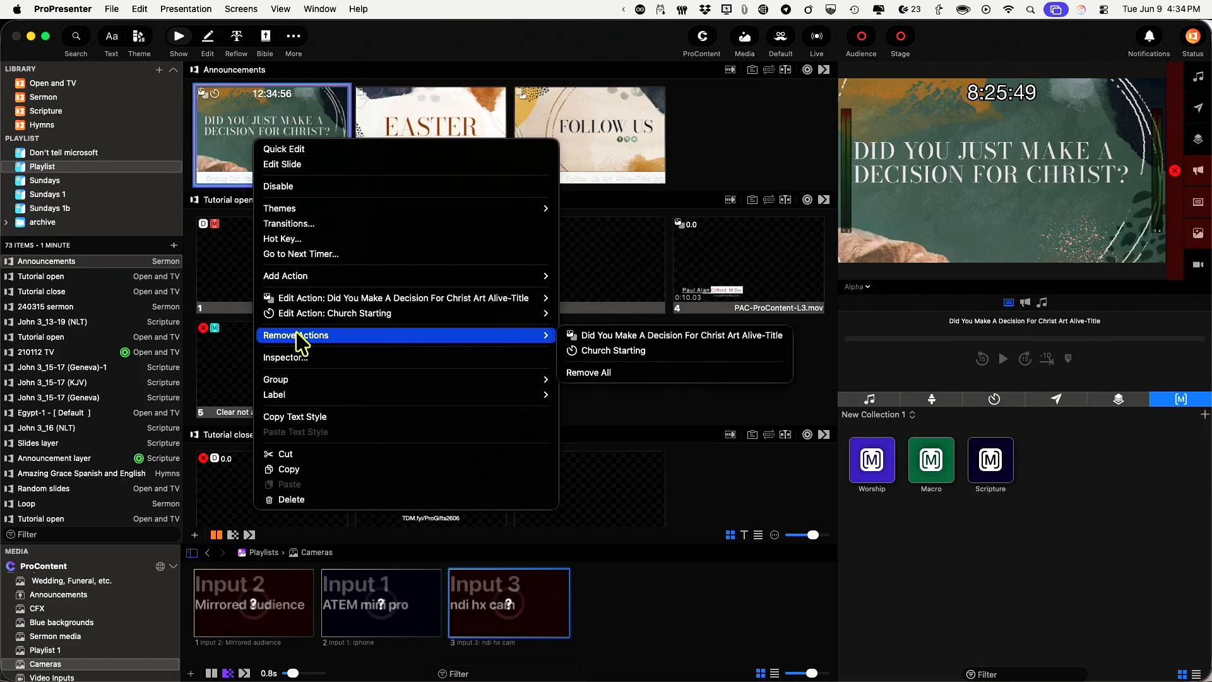
pyautogui.click(310, 255)
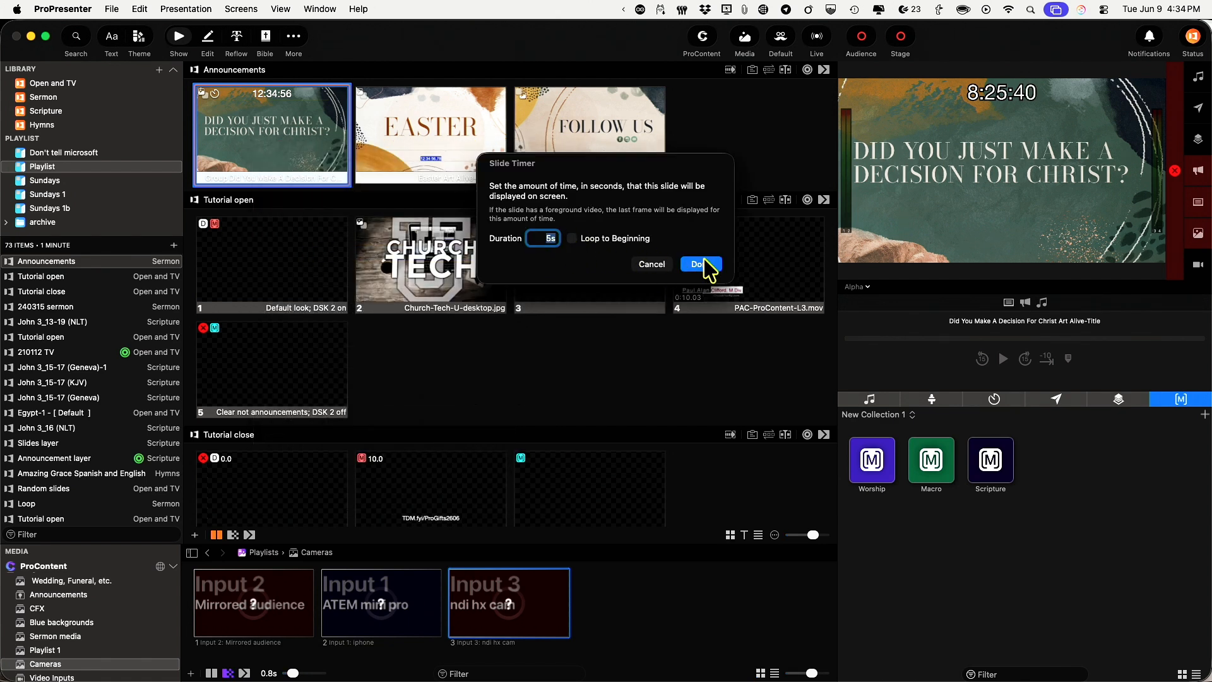
pyautogui.click(655, 264)
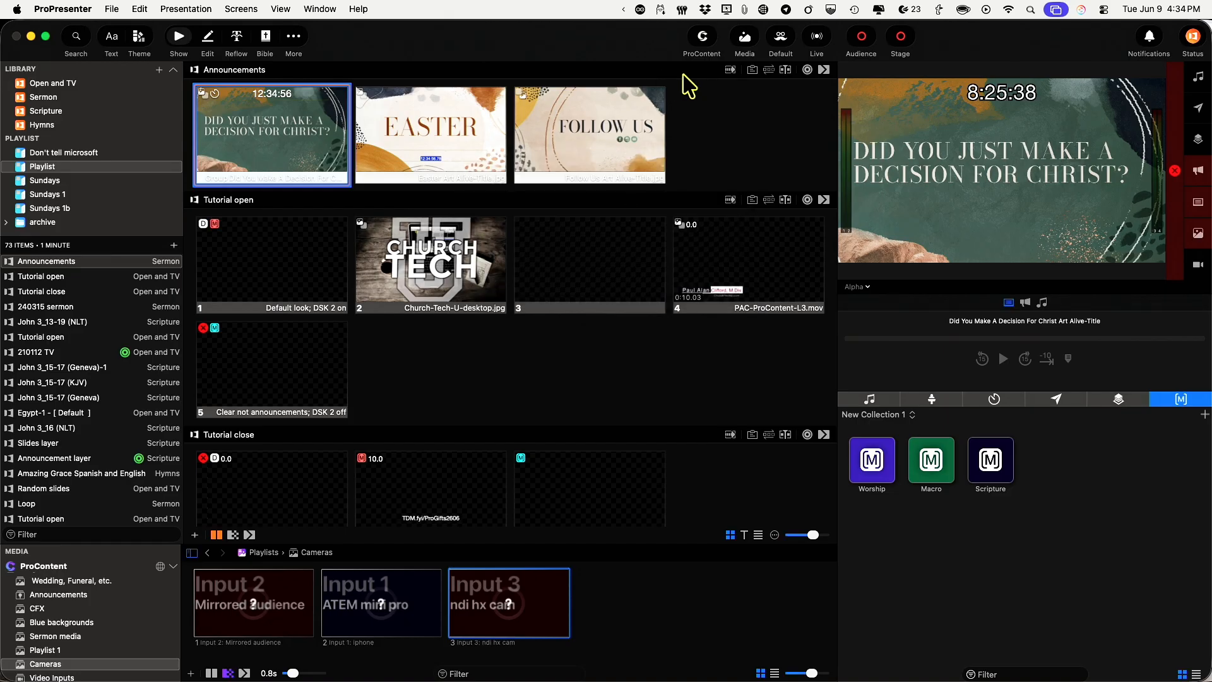
# Set the Announcements presentation to advance automatically every 5 seconds and start it from the first slide.
pyautogui.click(730, 70)
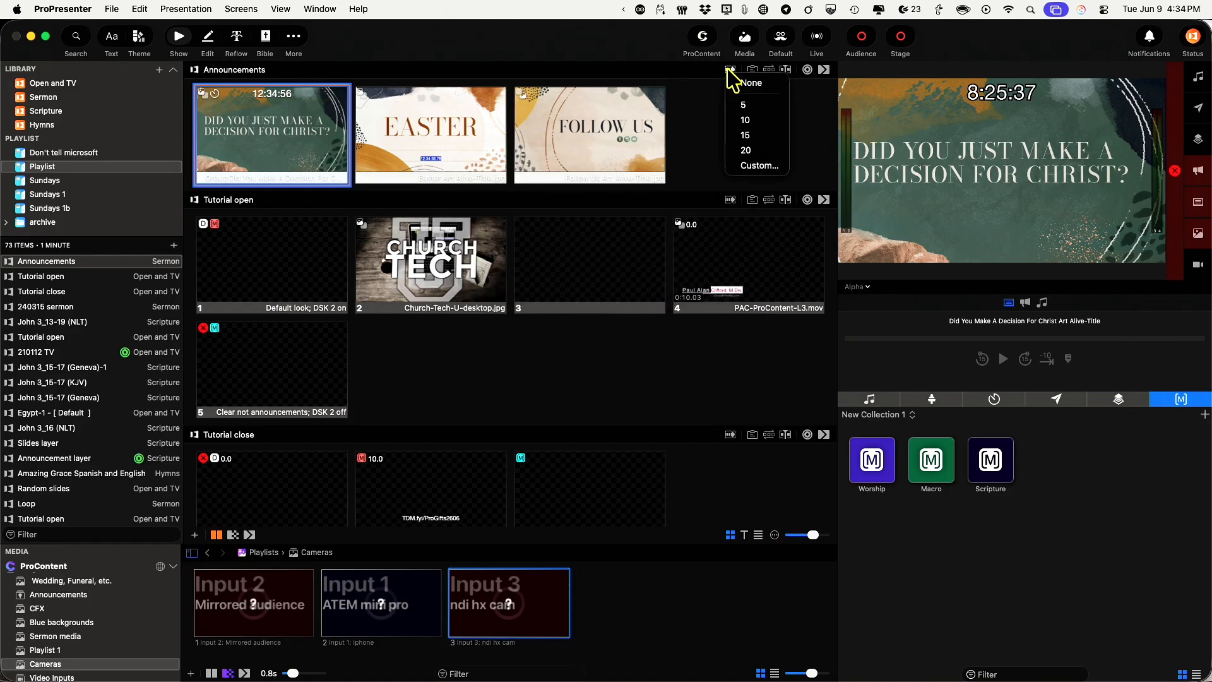
pyautogui.click(740, 106)
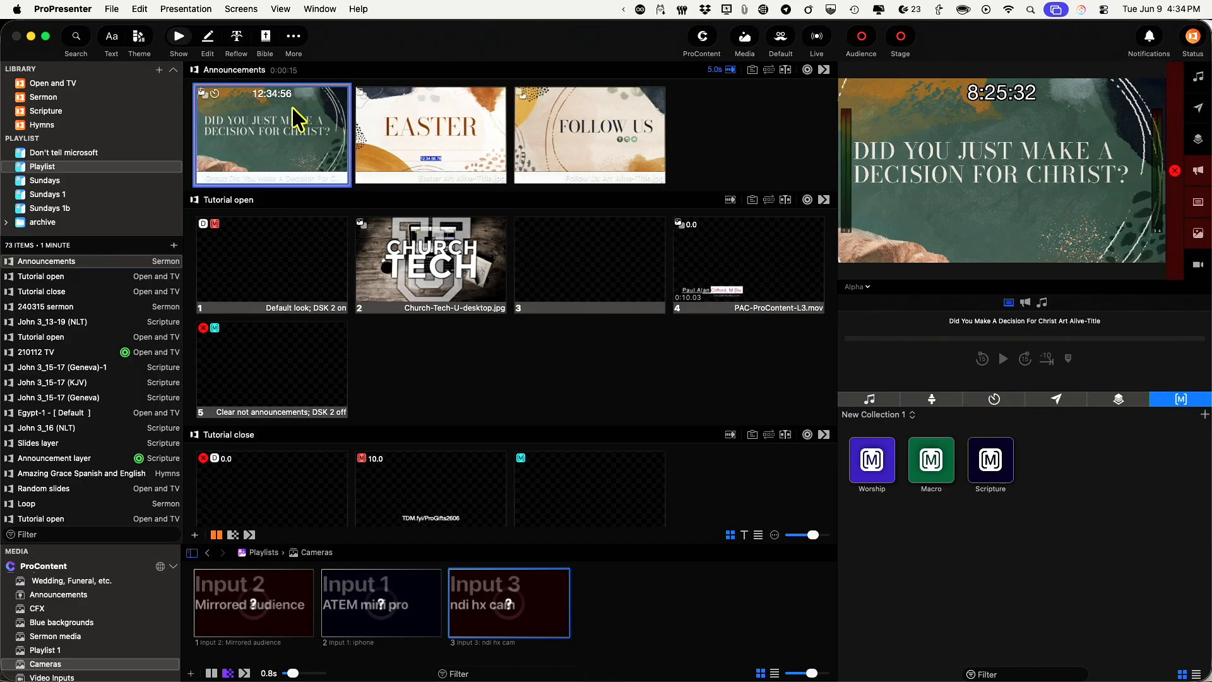
pyautogui.click(327, 117)
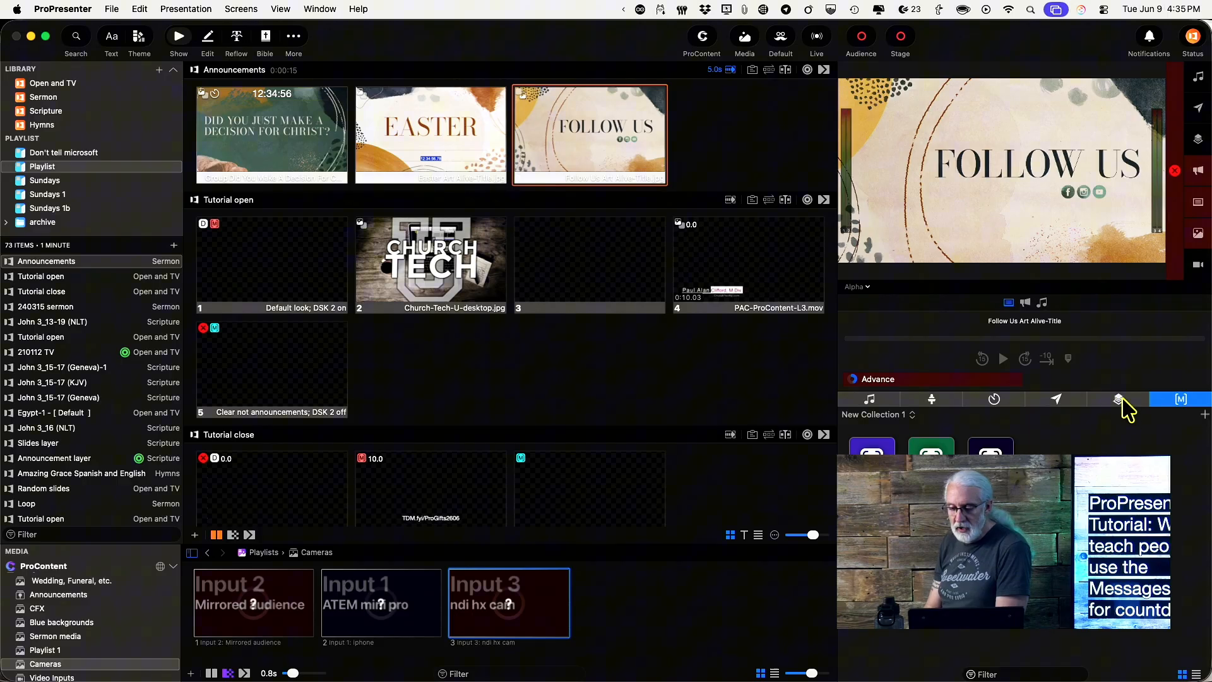
# Add a new prop named Countdown to the live-stream props collection.
pyautogui.click(1123, 399)
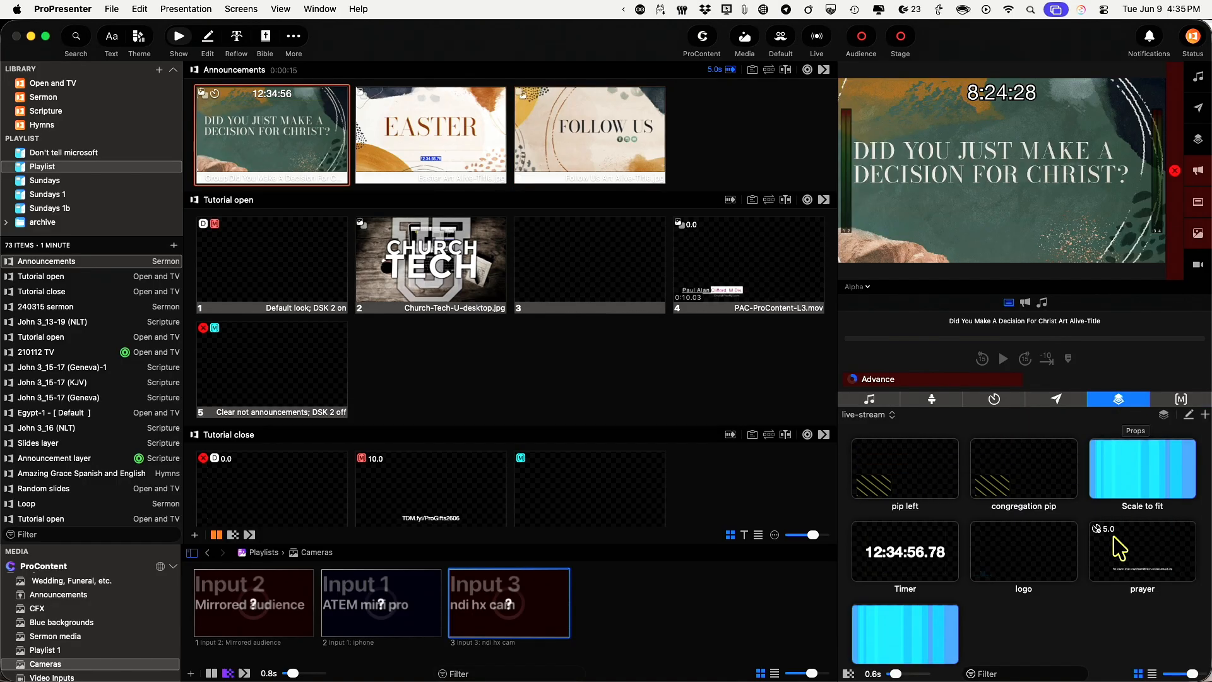
pyautogui.scroll(-2, 1102, 625)
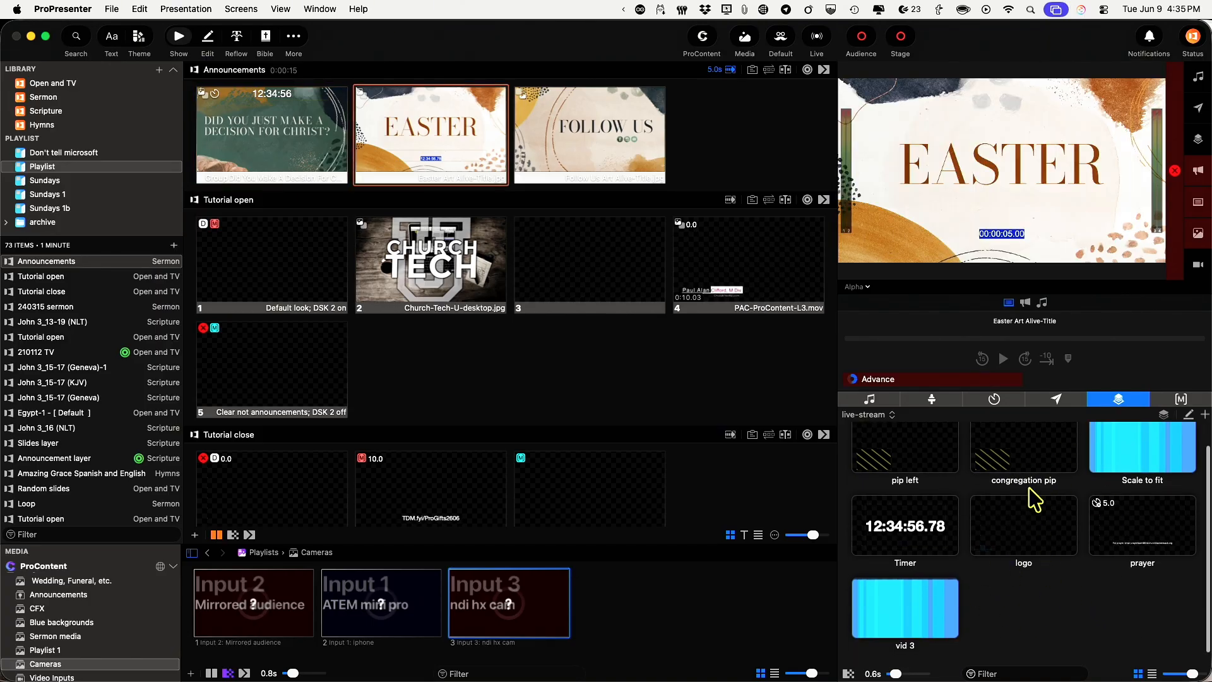
pyautogui.click(1205, 415)
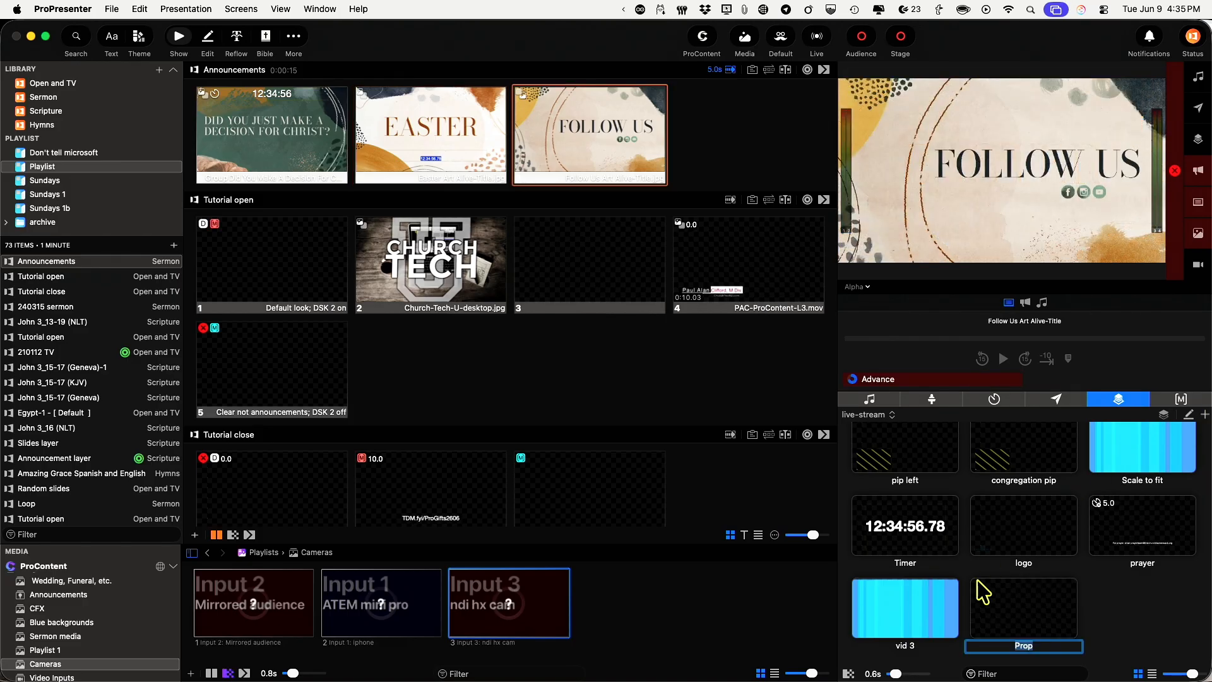
pyautogui.write('Cou')
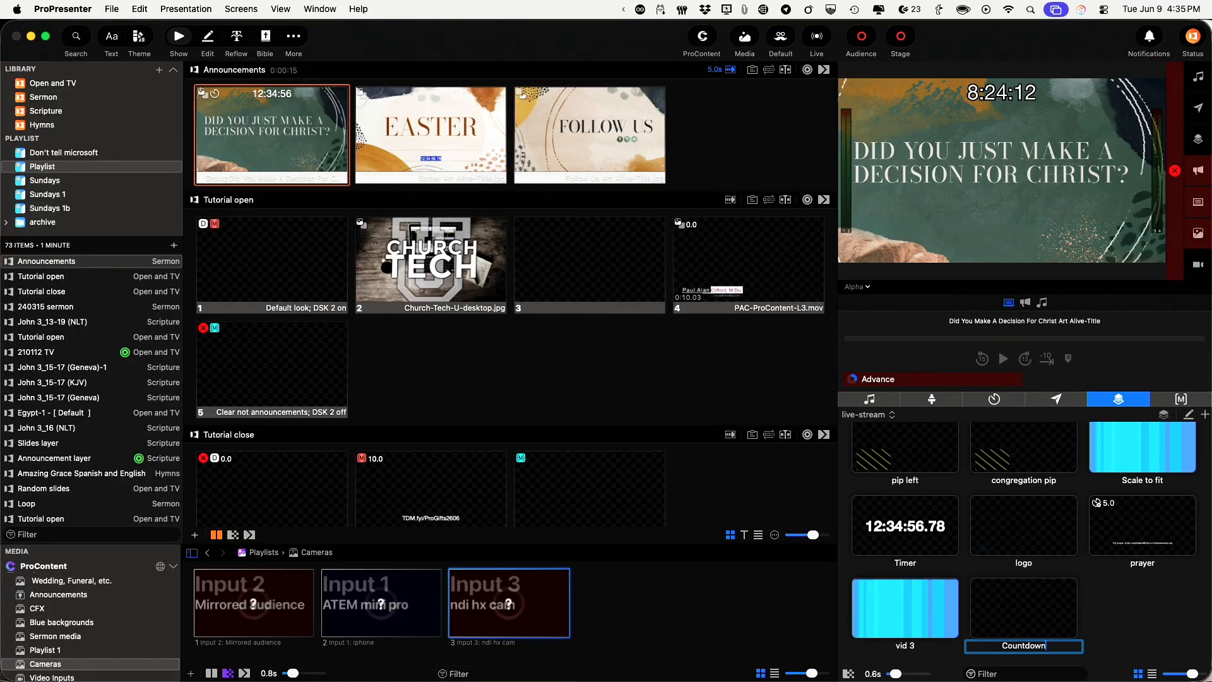
pyautogui.press('Return')
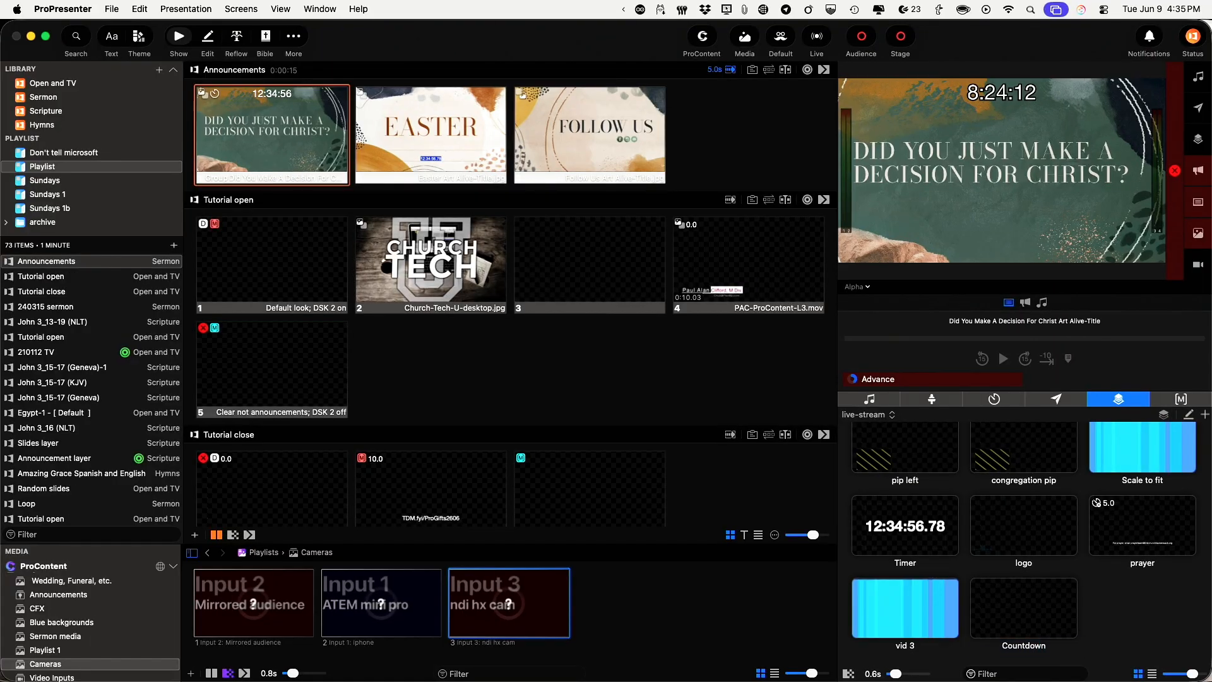
# Open the Countdown prop for editing and add a text object linked to the Church Starting timer.
pyautogui.rightClick(1053, 591)
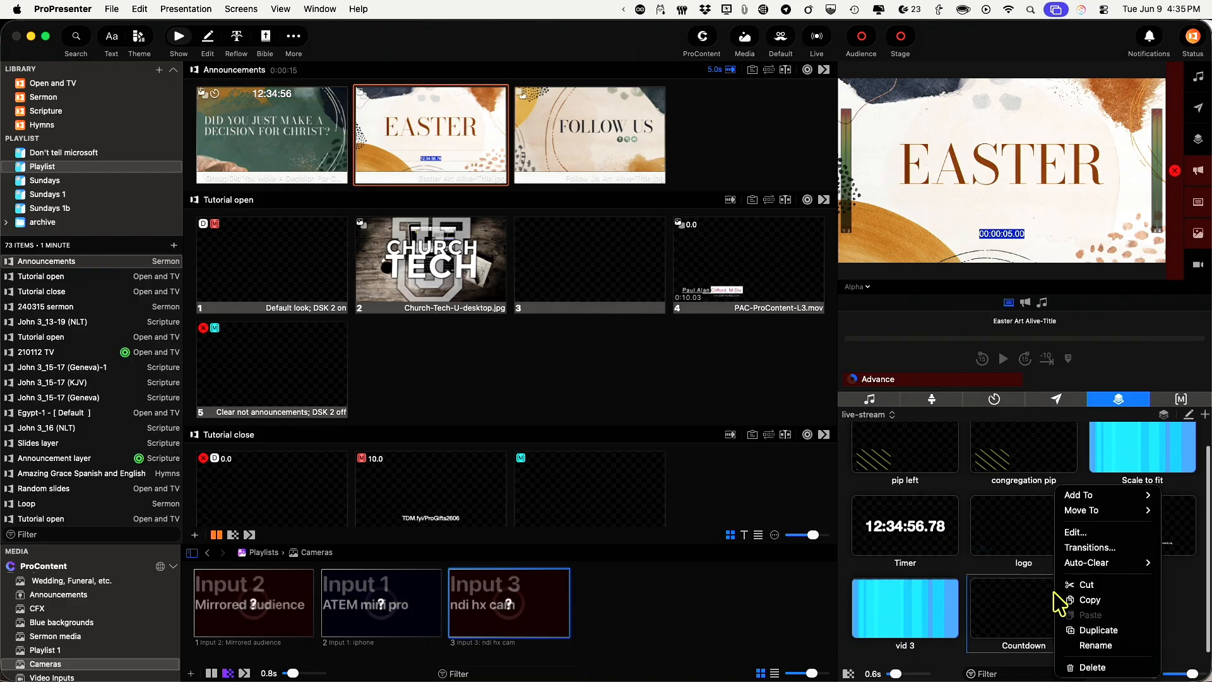
pyautogui.click(1088, 532)
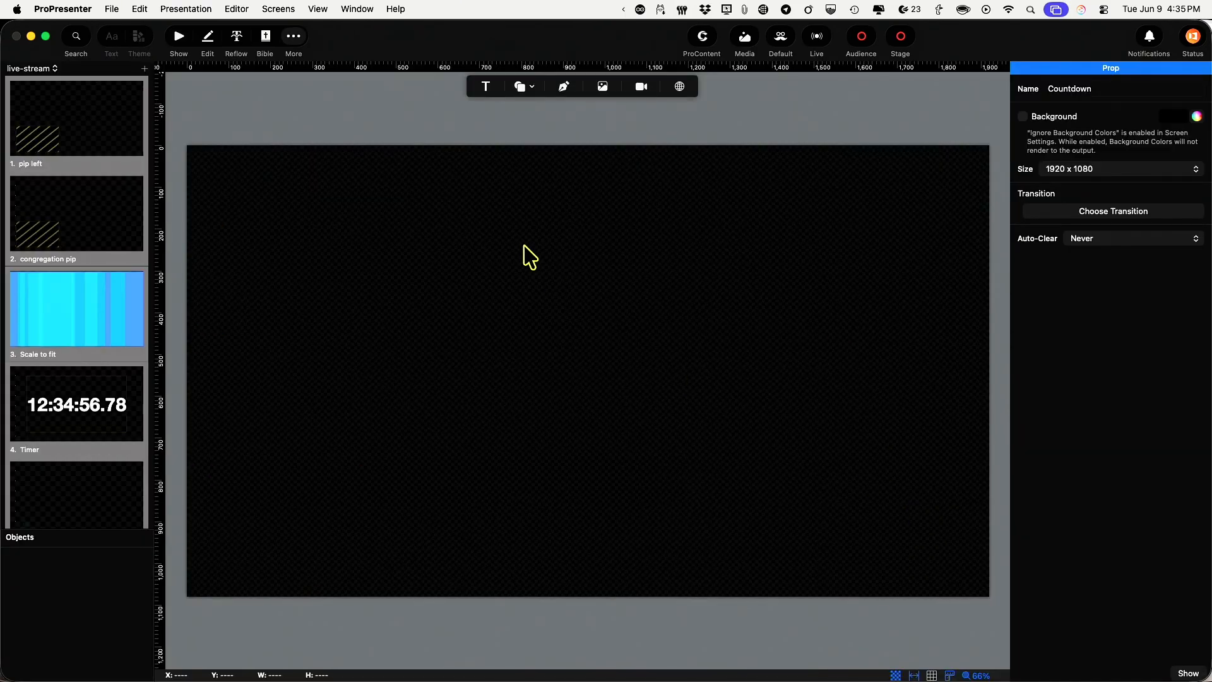
pyautogui.click(481, 85)
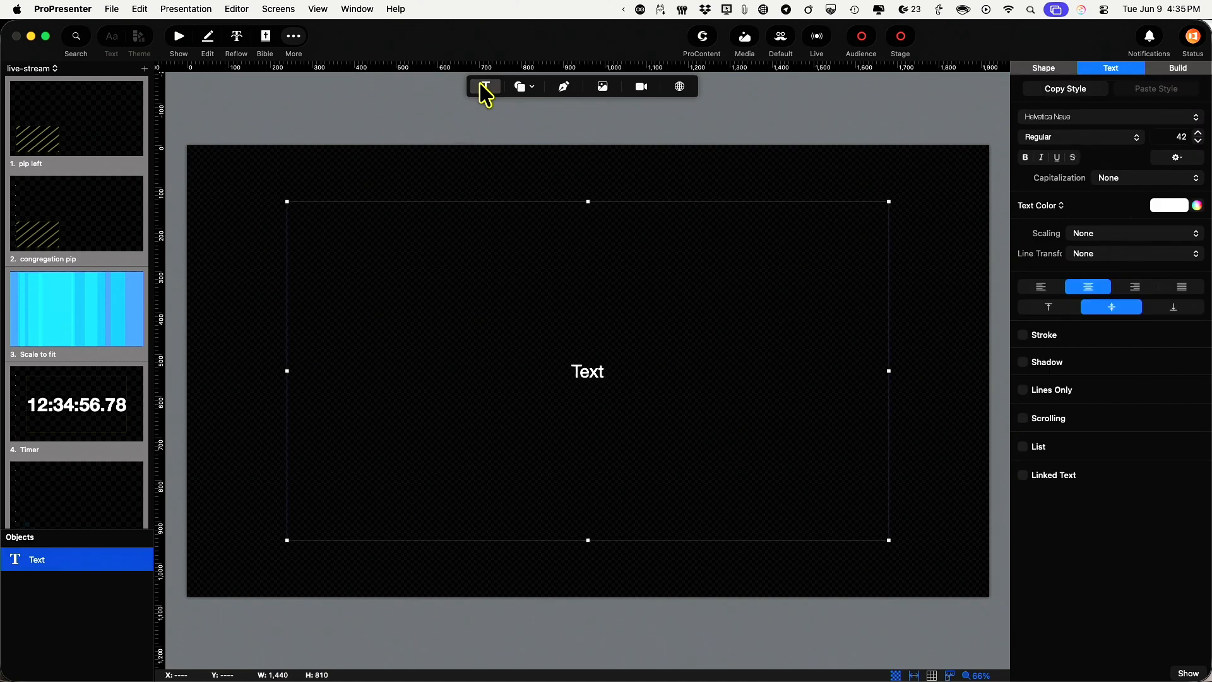
pyautogui.click(1023, 475)
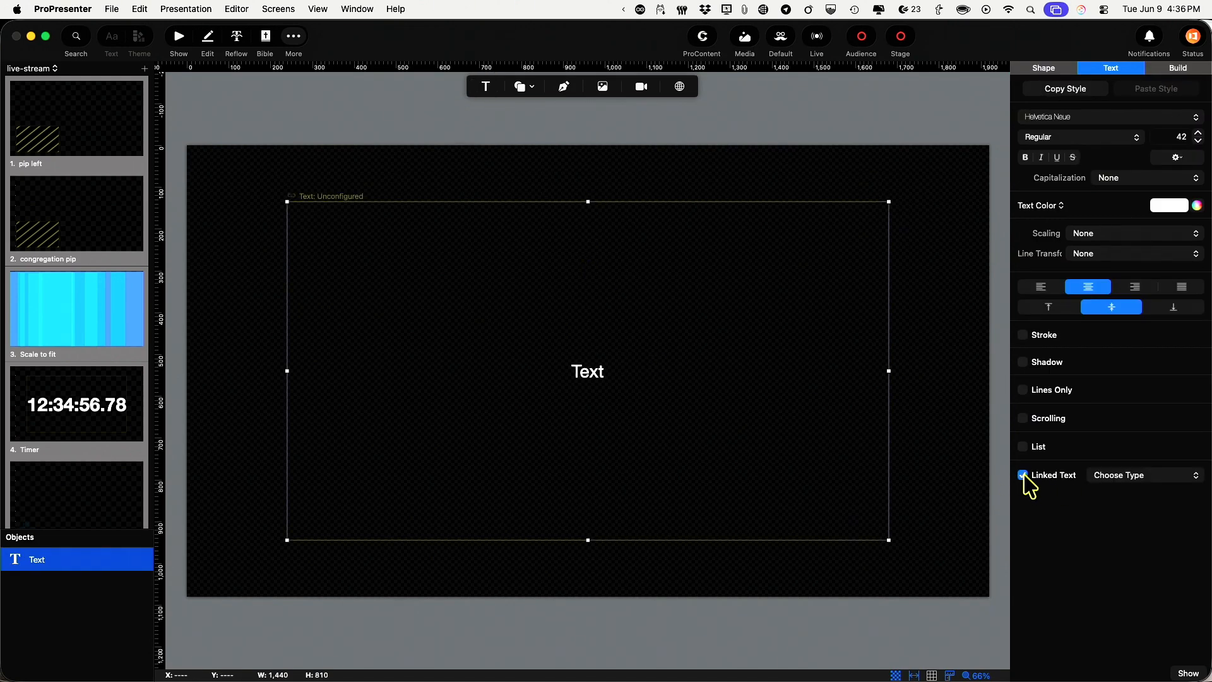
pyautogui.click(1139, 486)
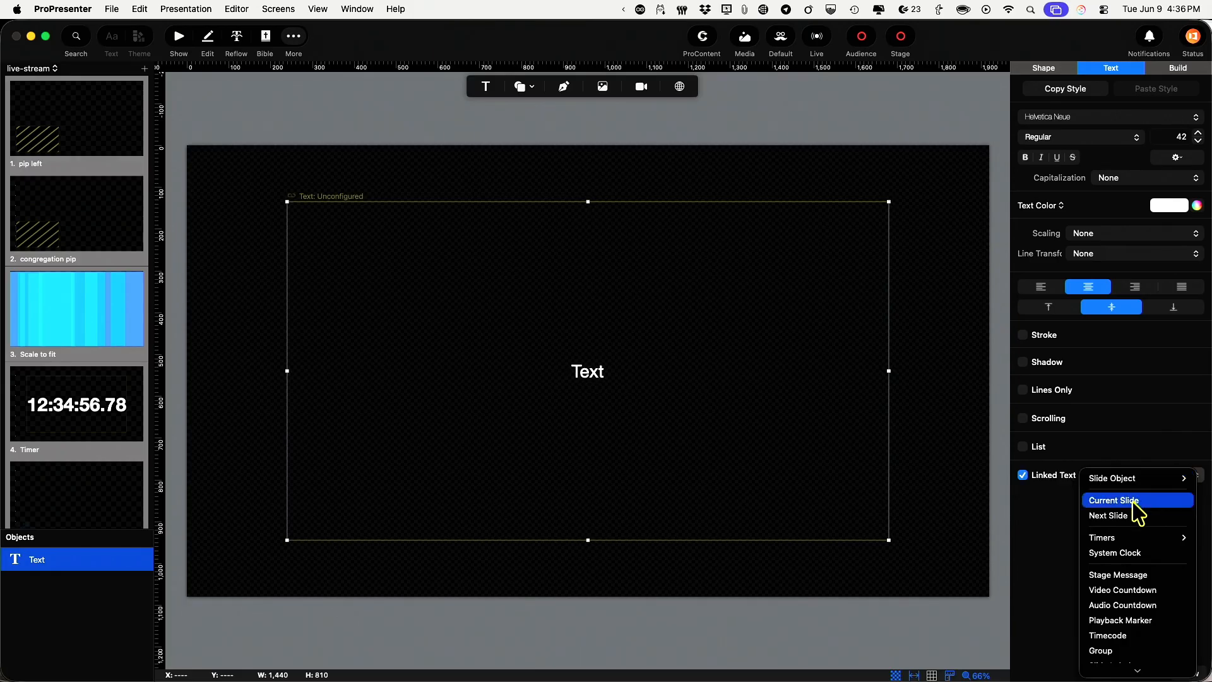
pyautogui.moveTo(1135, 542)
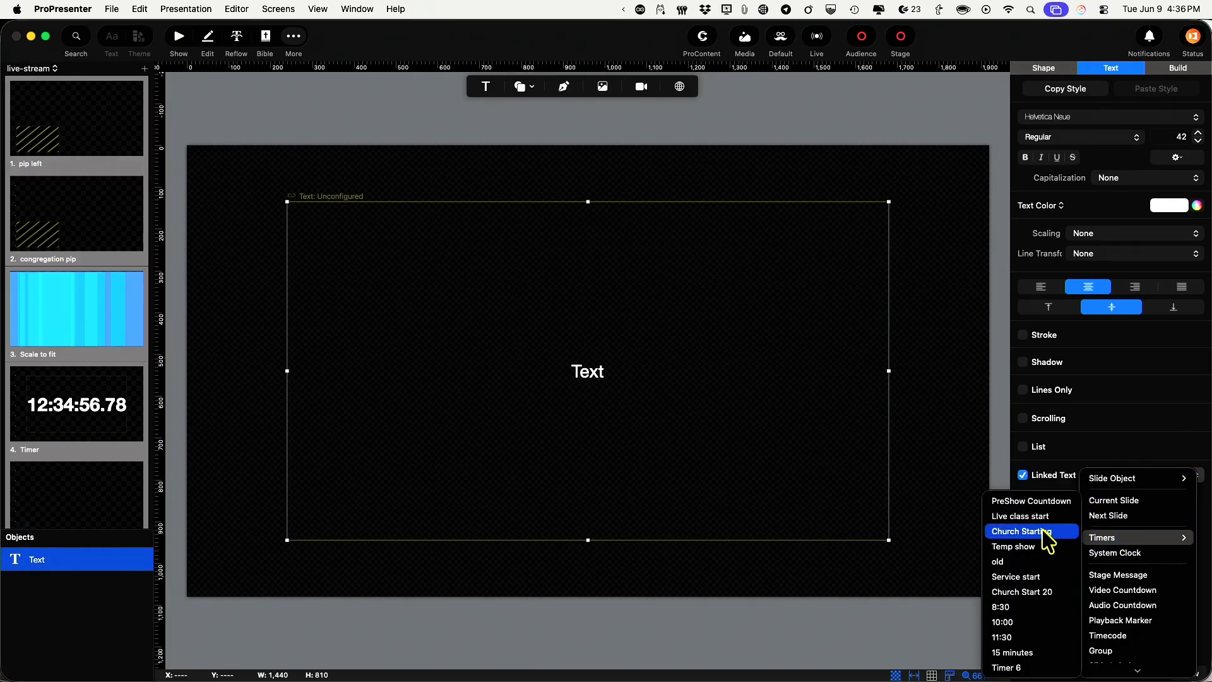
pyautogui.click(1042, 530)
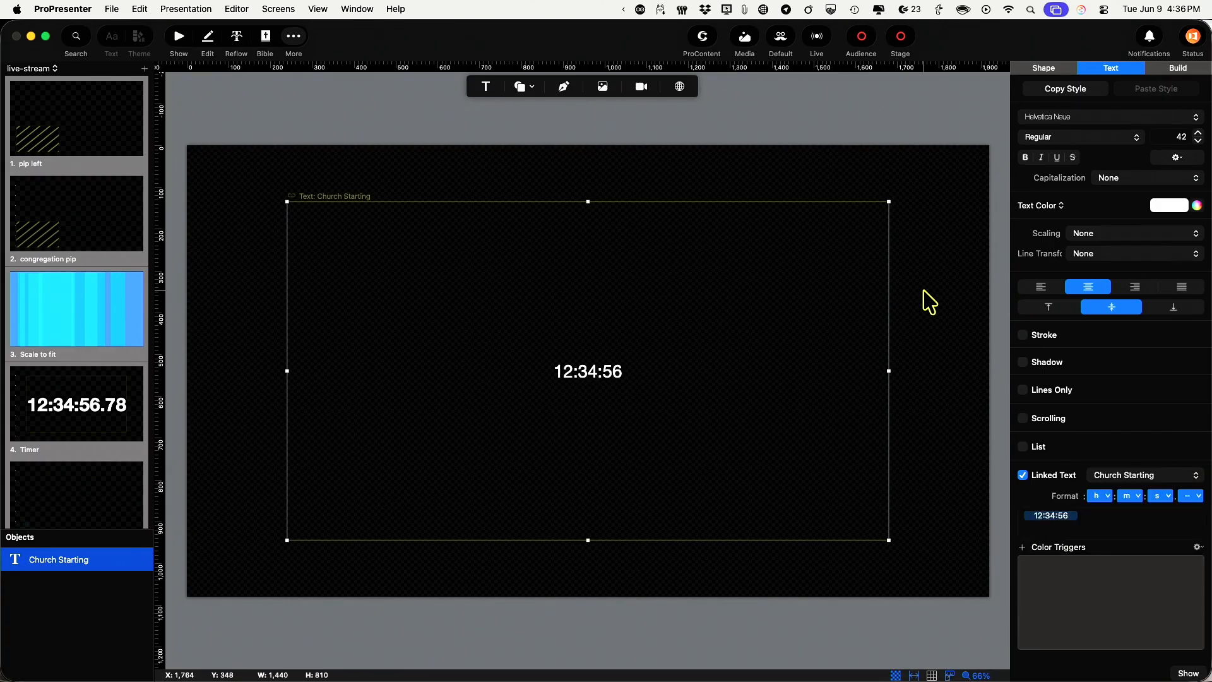
# Set the prop text's scaling to Text up and return to the show view.
pyautogui.click(1195, 234)
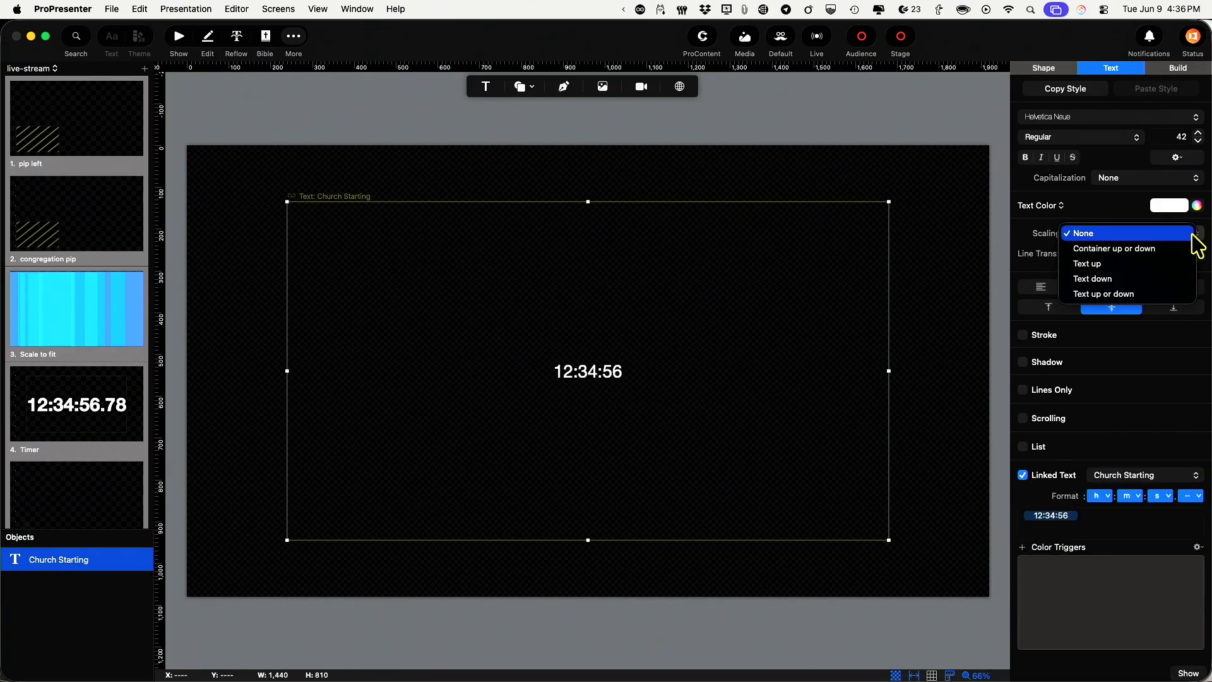
pyautogui.click(1166, 265)
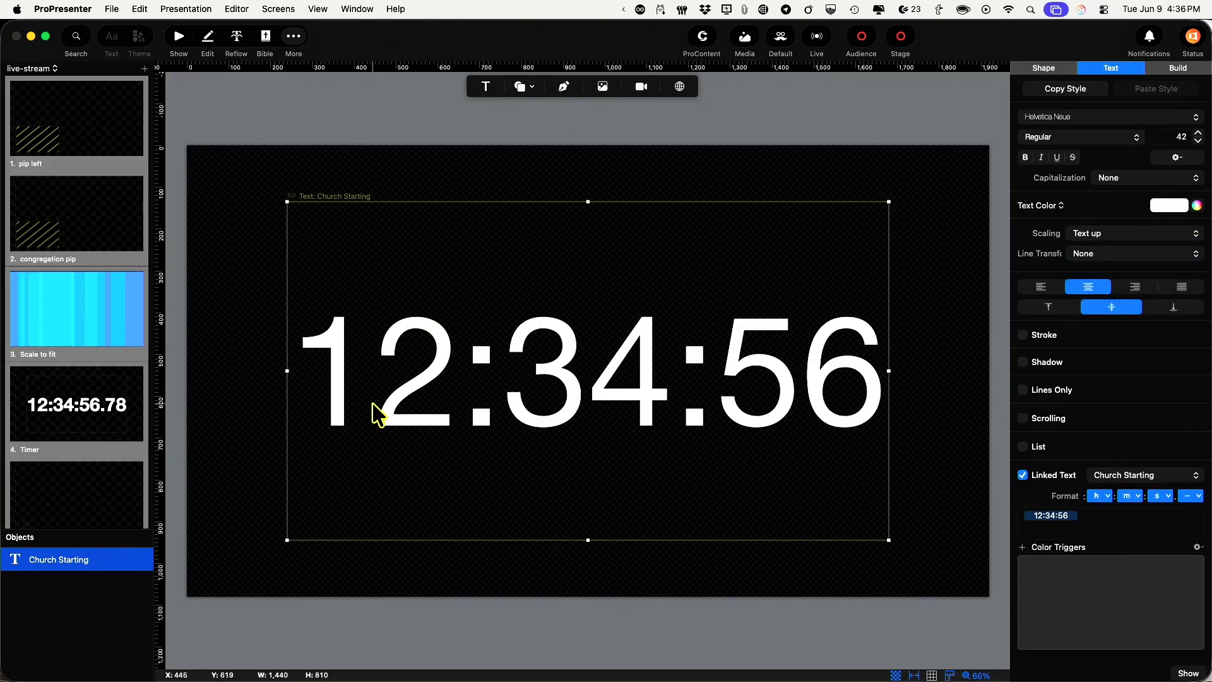
pyautogui.click(649, 127)
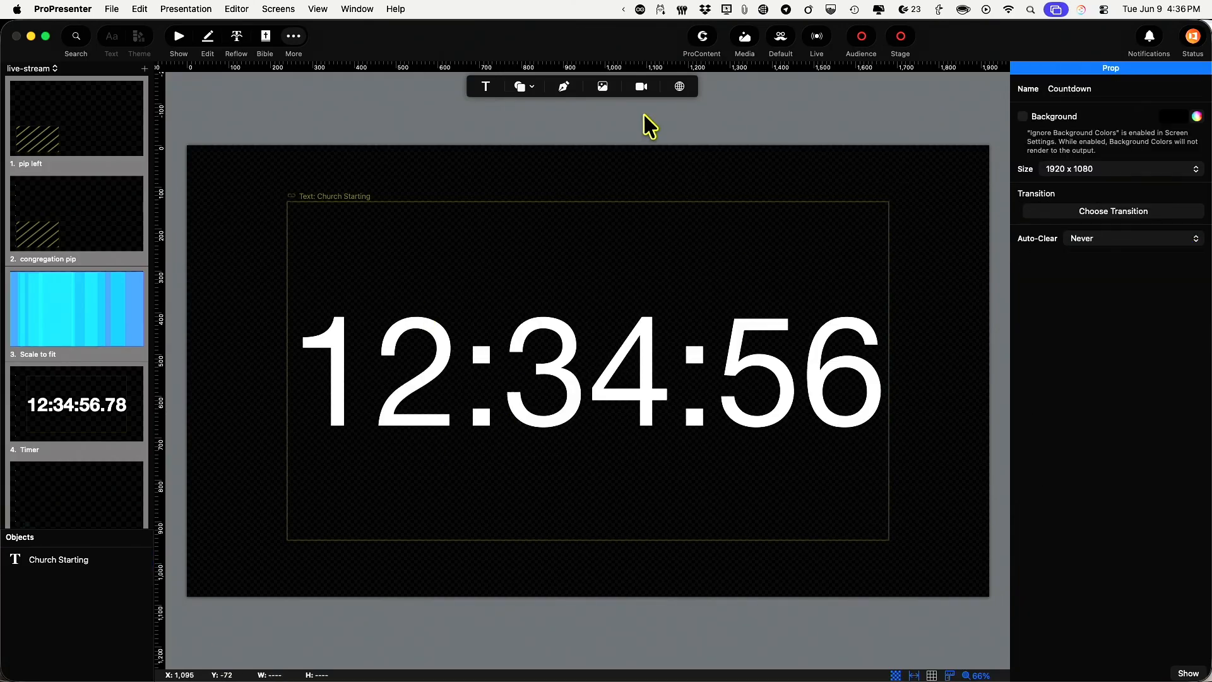
pyautogui.click(181, 39)
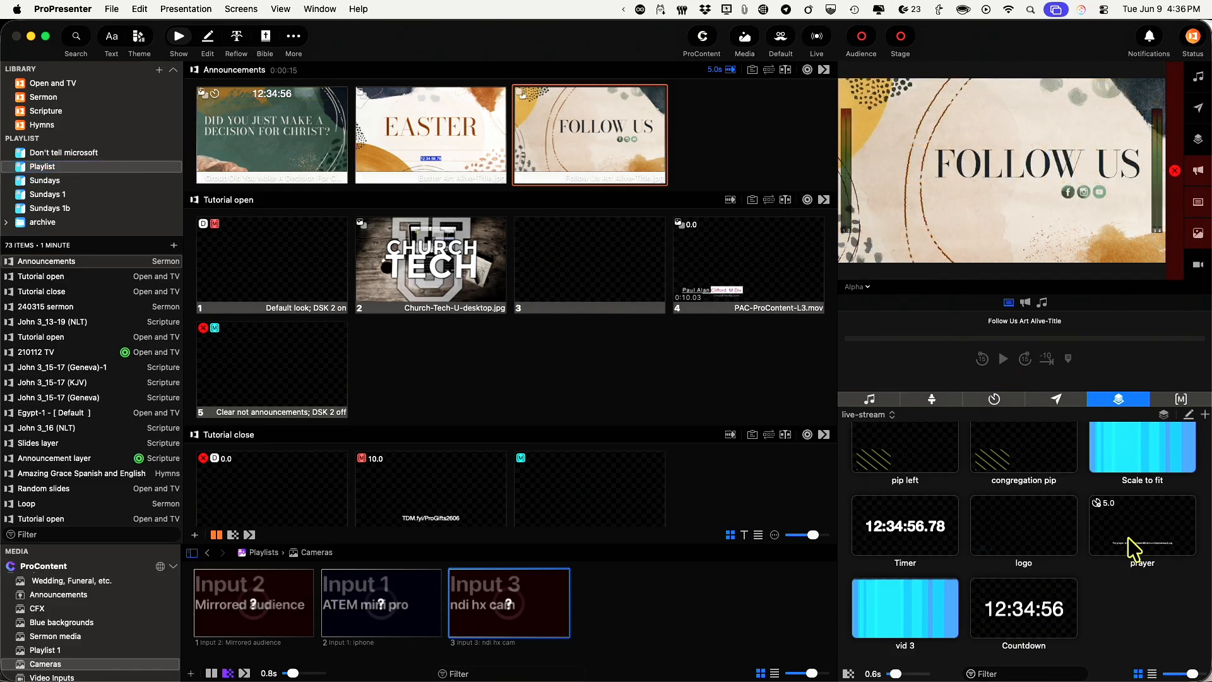
# Show the Countdown prop while switching between the Announcements slides, and clear the props layer from the output.
pyautogui.click(1031, 611)
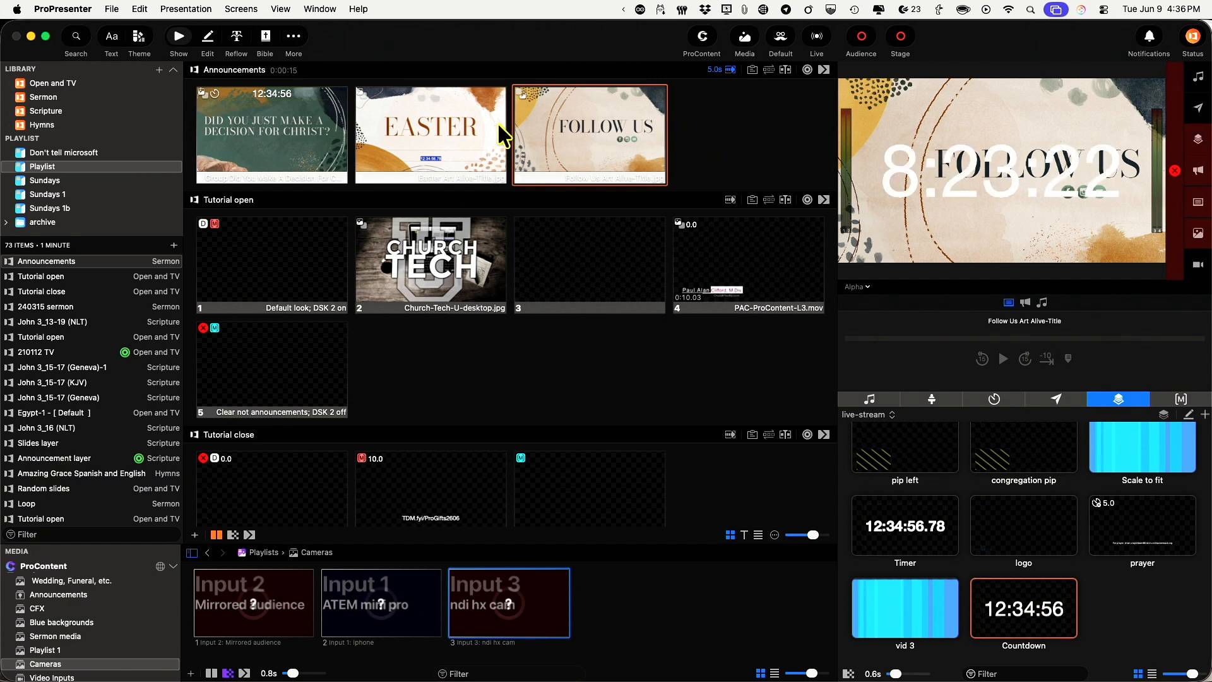
pyautogui.click(401, 119)
pyautogui.click(402, 119)
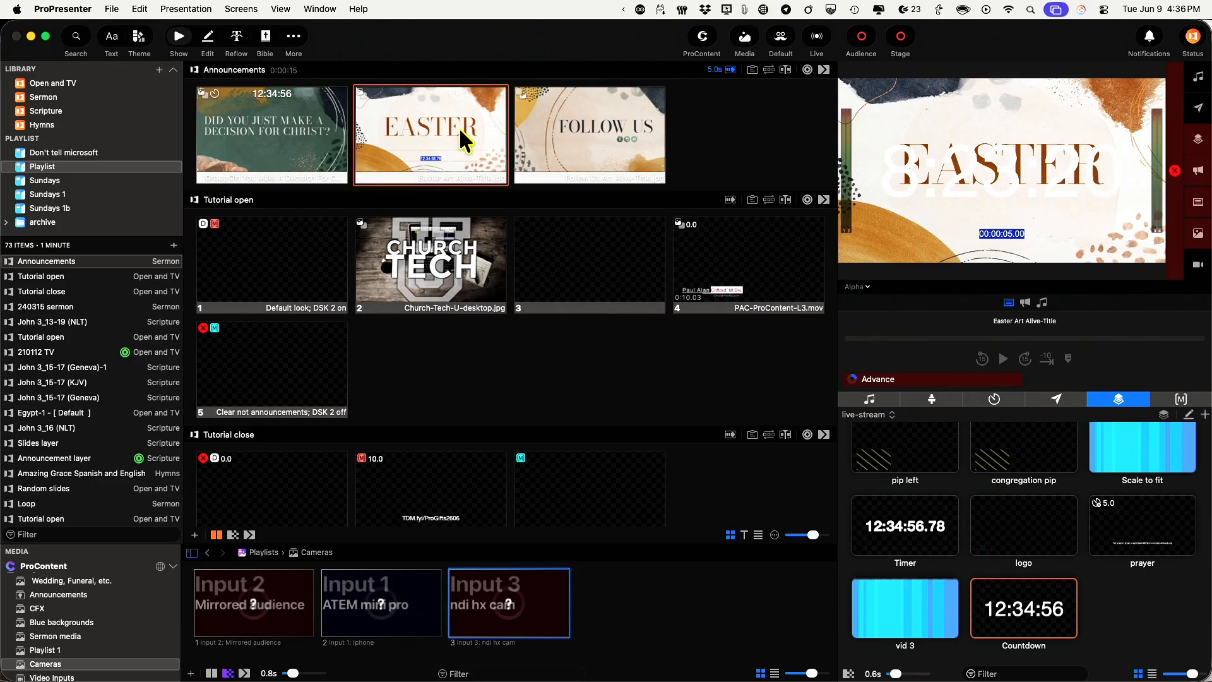
pyautogui.click(559, 121)
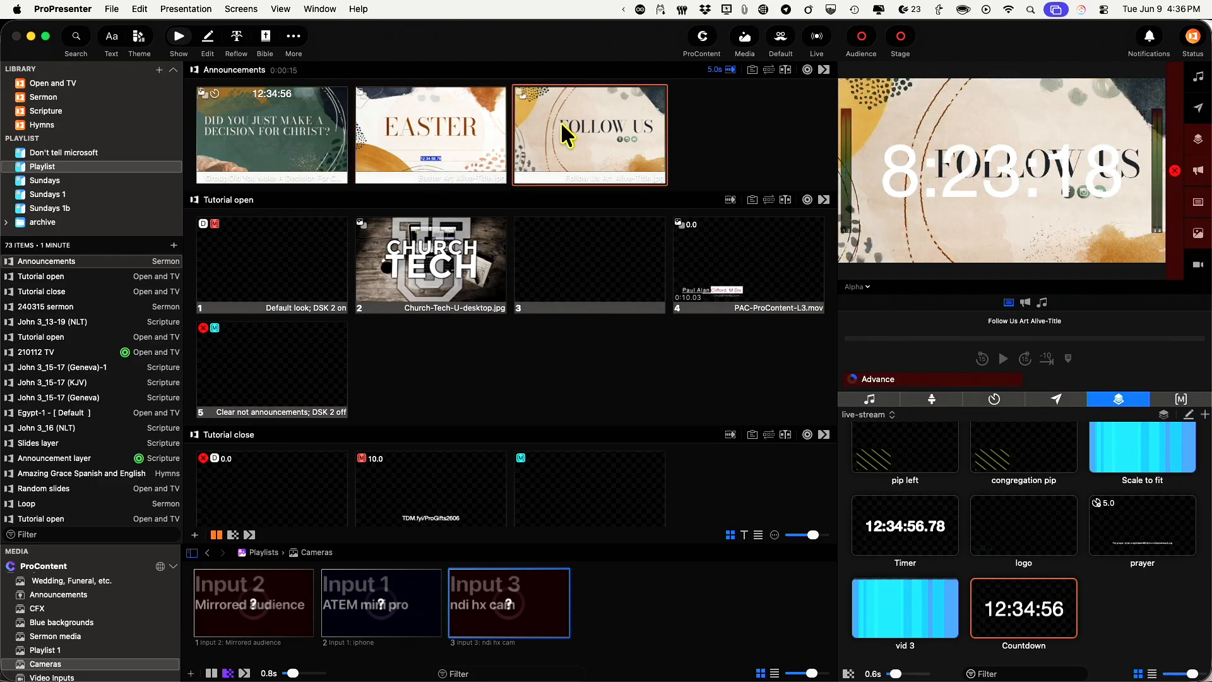
pyautogui.click(425, 130)
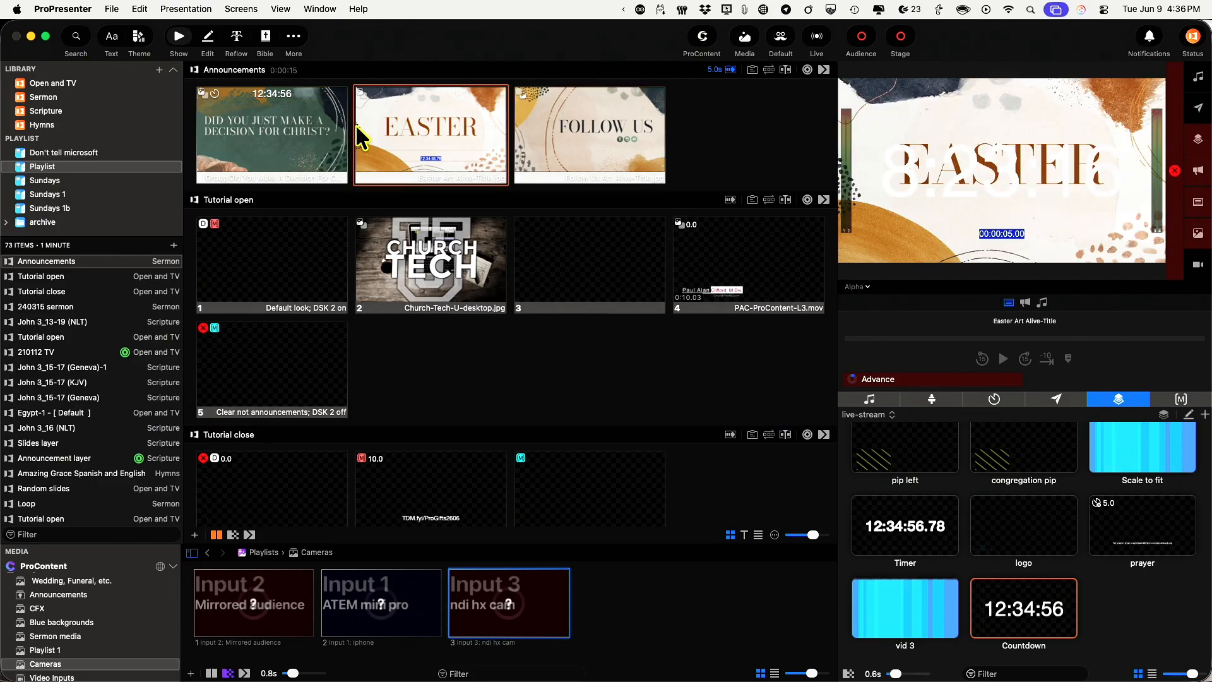
pyautogui.click(323, 138)
pyautogui.click(1165, 542)
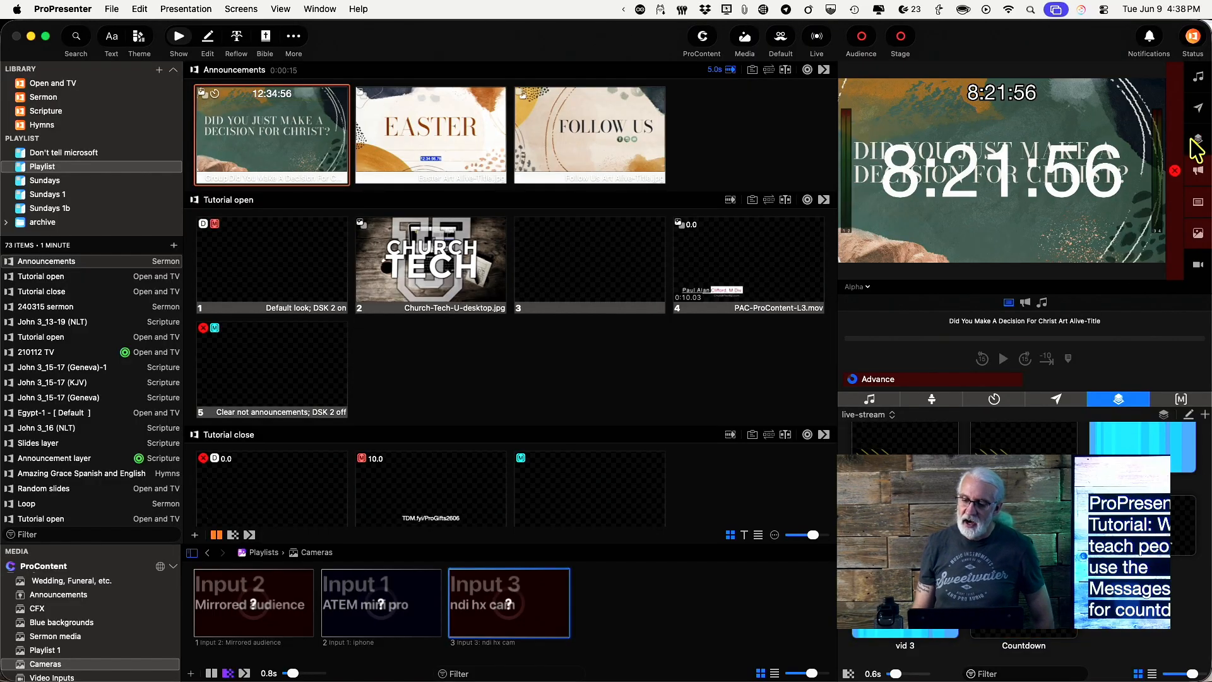
pyautogui.click(1193, 142)
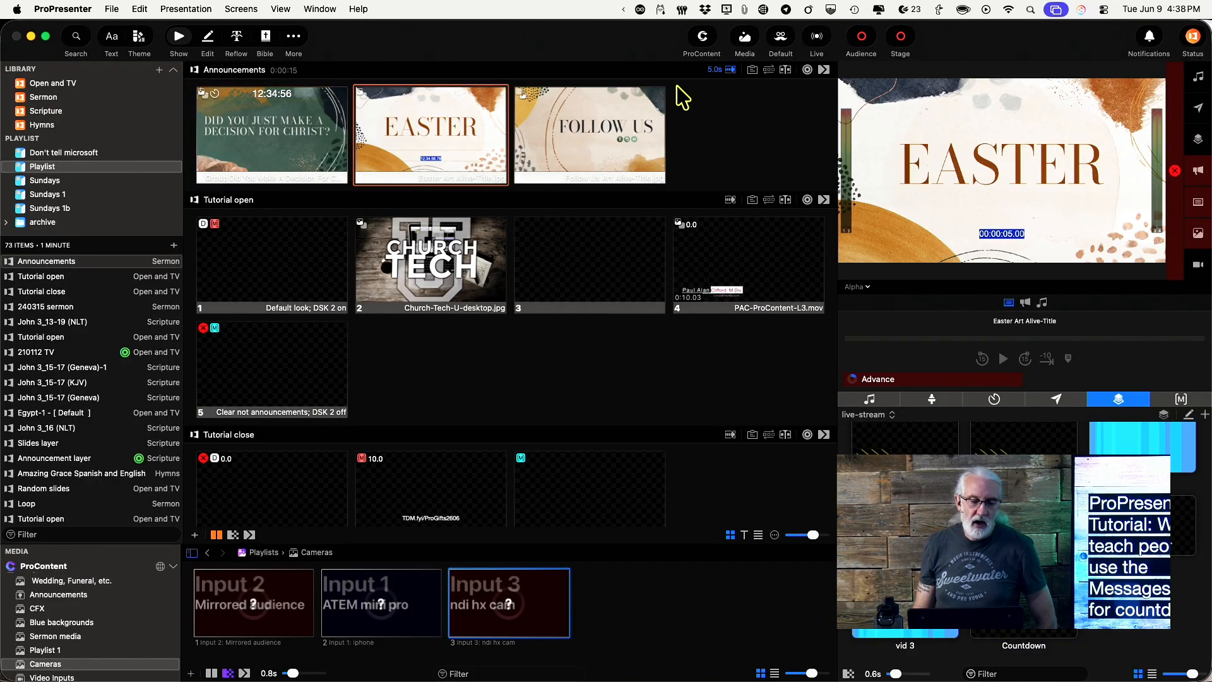
# Delete the Church Starting countdown text from the first Announcements slide and return to the show view.
pyautogui.rightClick(270, 96)
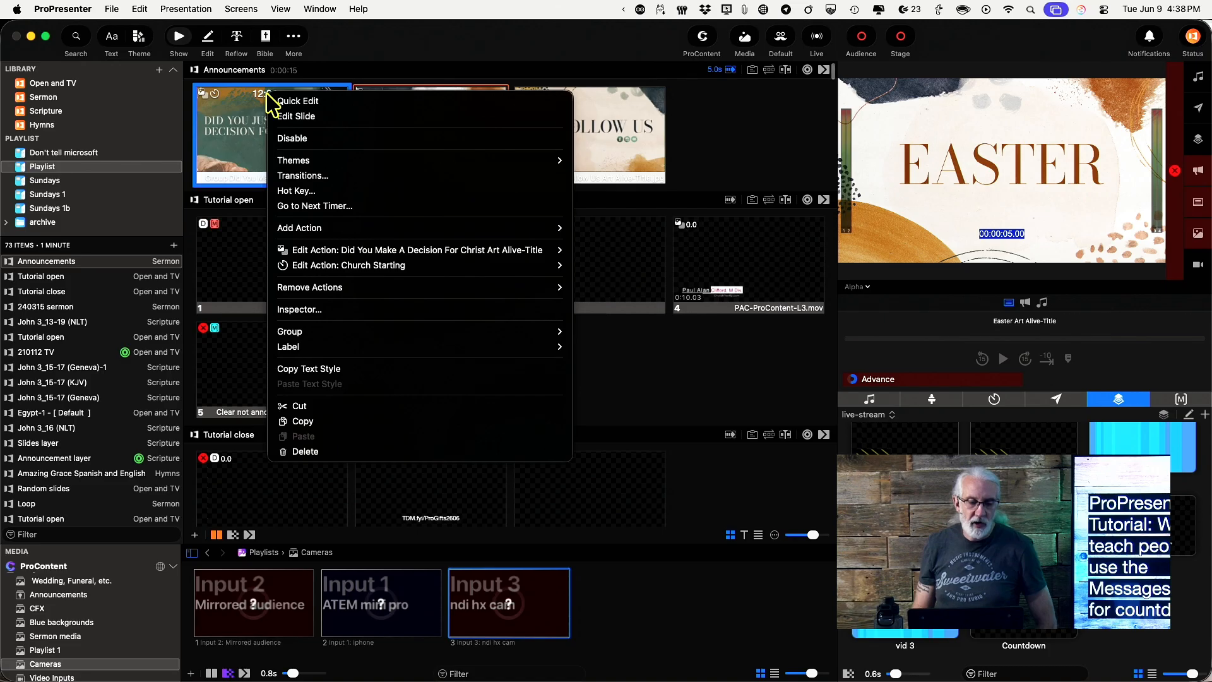
pyautogui.click(283, 119)
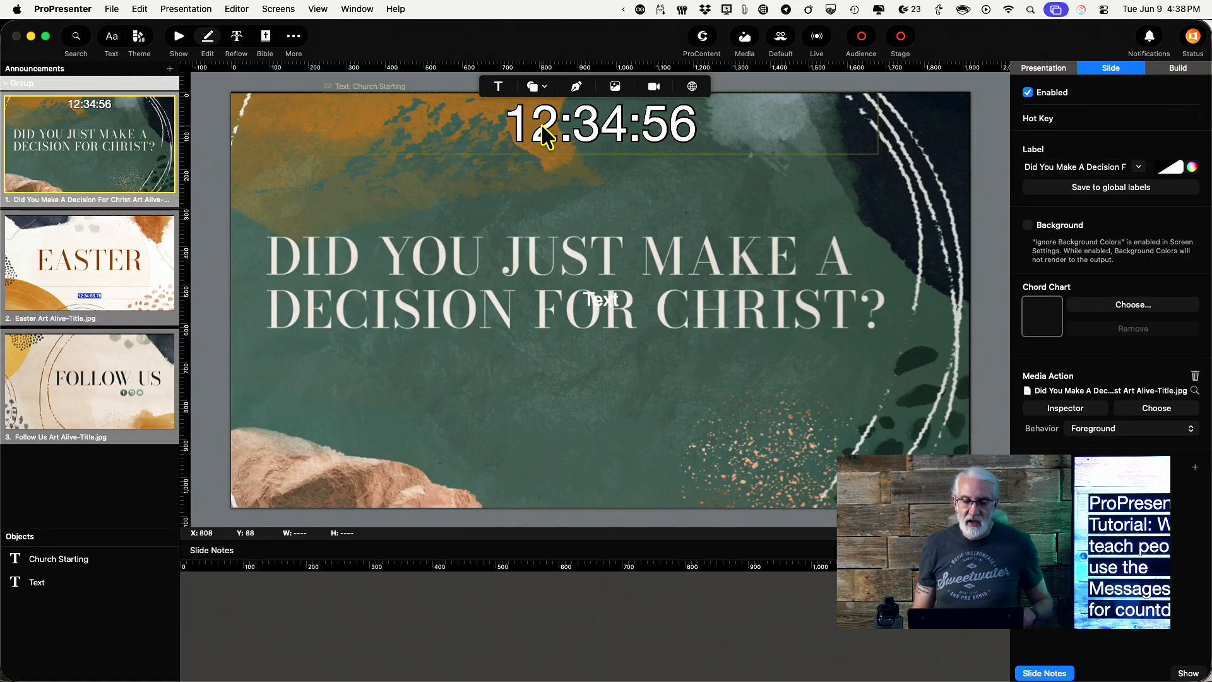
pyautogui.click(544, 136)
pyautogui.press('Delete')
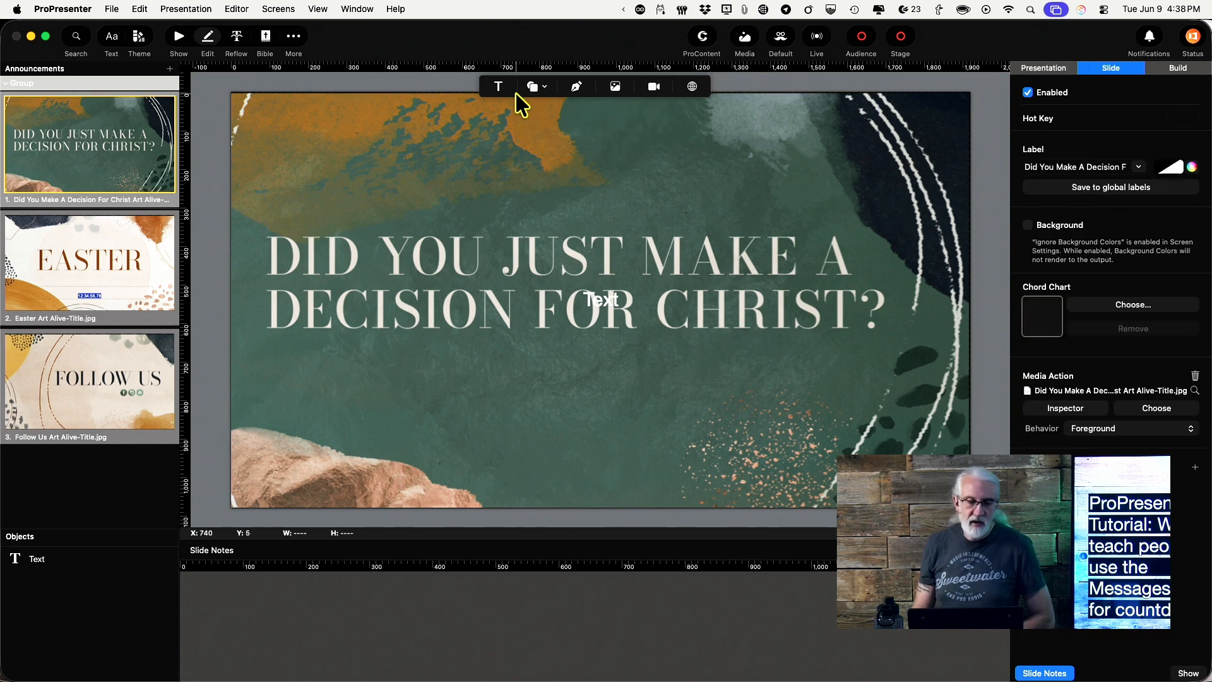
pyautogui.click(179, 39)
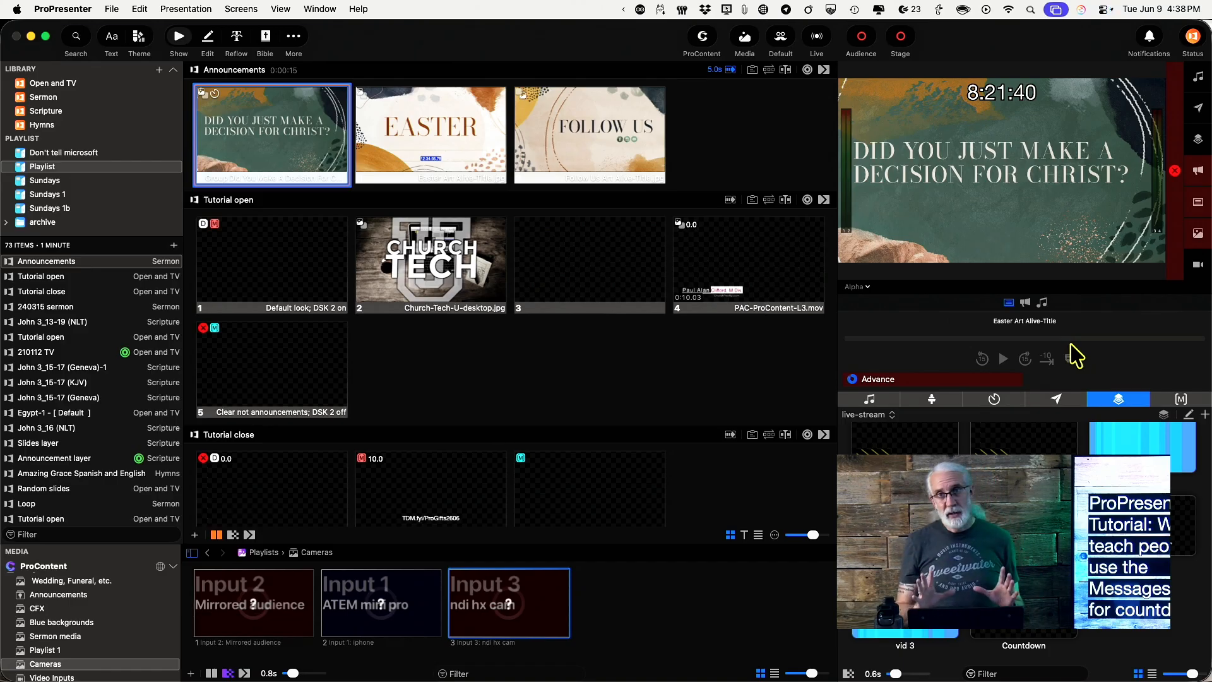
# Create a new message named Church starting.
pyautogui.click(1057, 398)
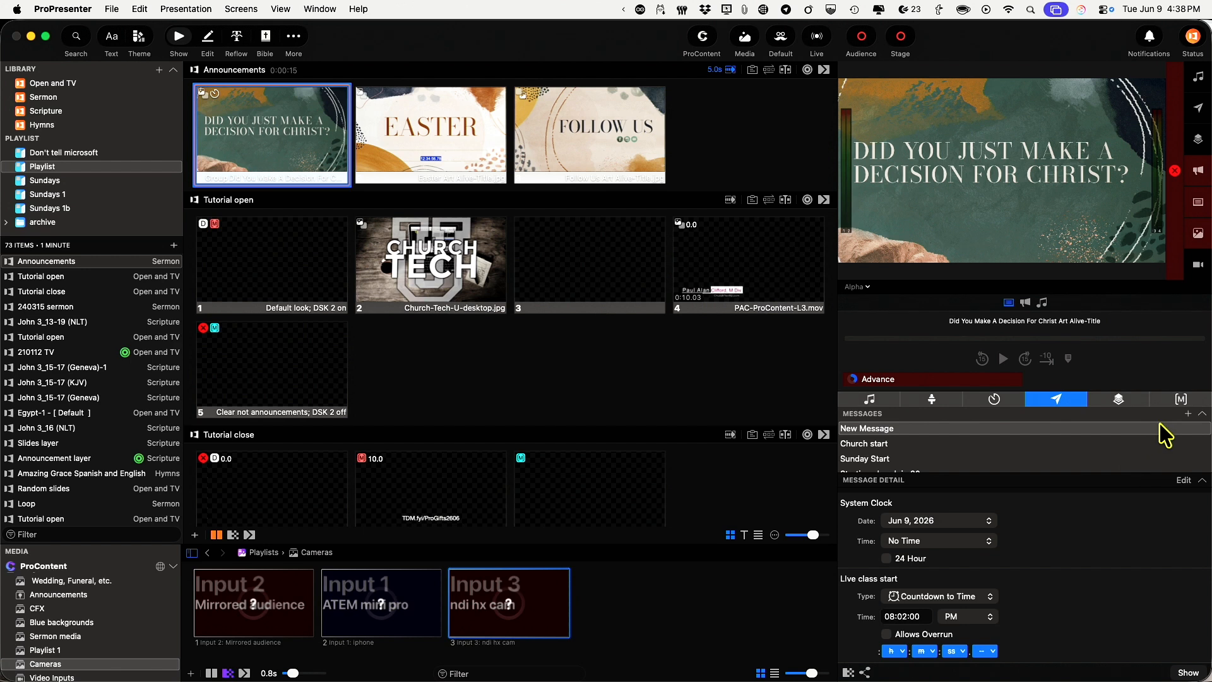
pyautogui.click(1187, 414)
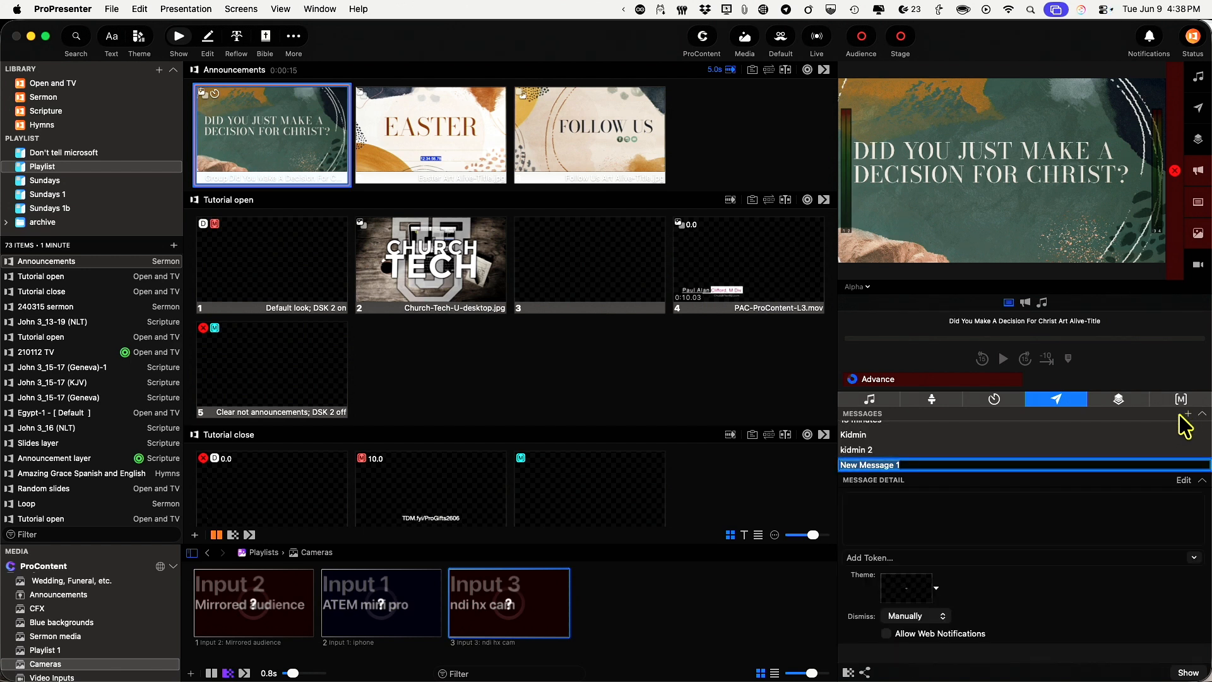
pyautogui.write('Church starting')
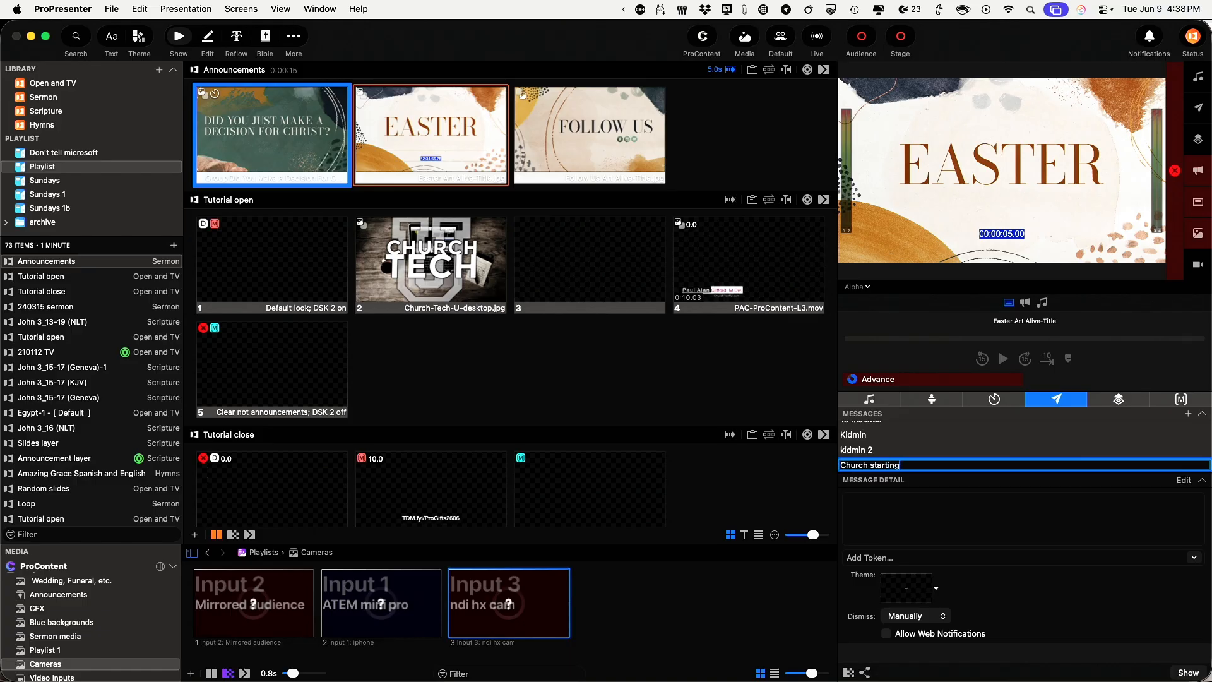
# Insert the Church Starting timer token into the text of the Church starting message.
pyautogui.click(1099, 501)
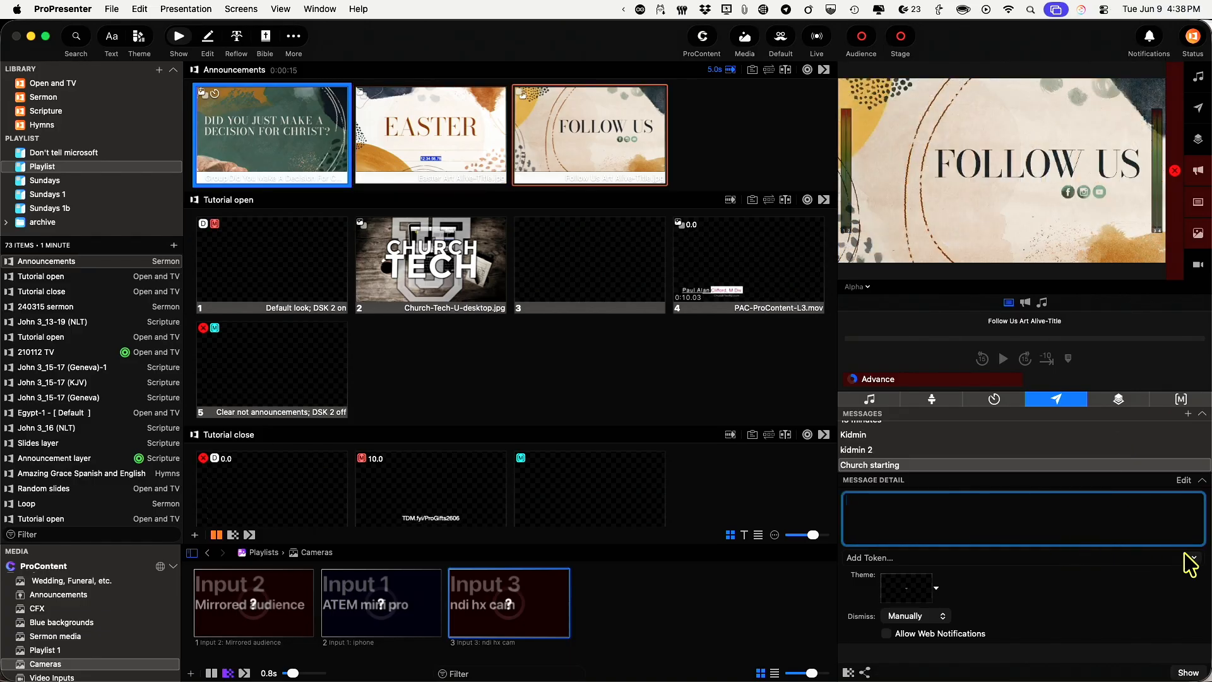
pyautogui.click(1195, 558)
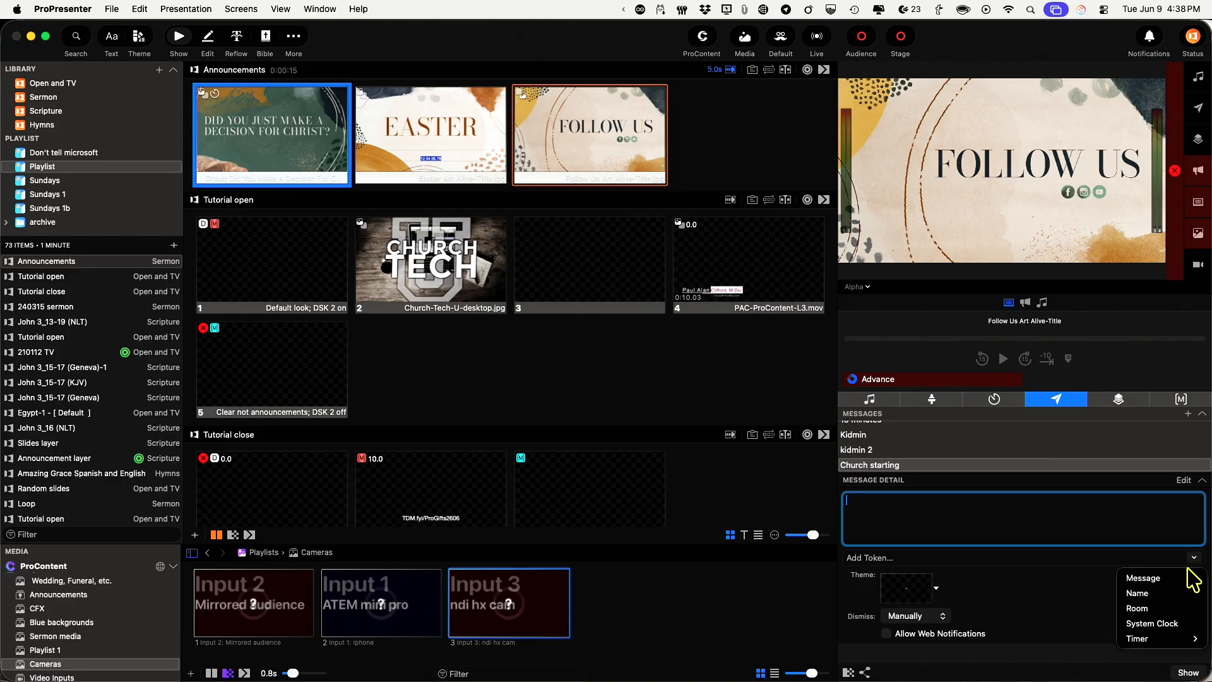
pyautogui.moveTo(1168, 638)
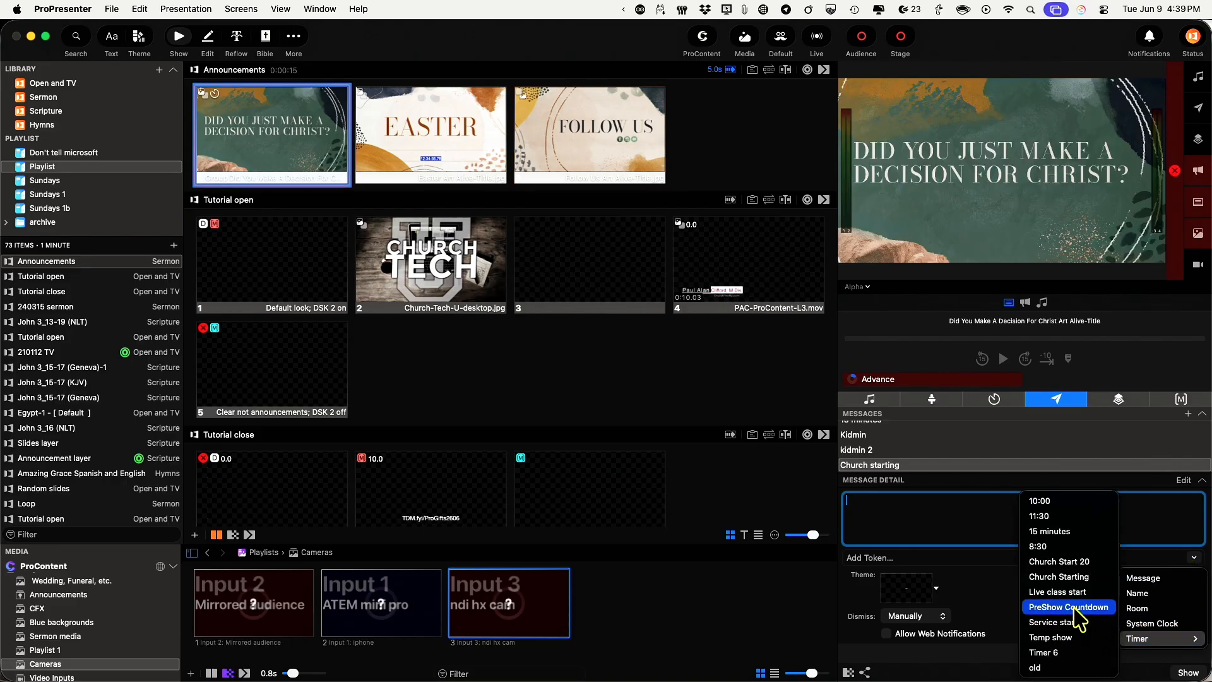
pyautogui.click(1073, 576)
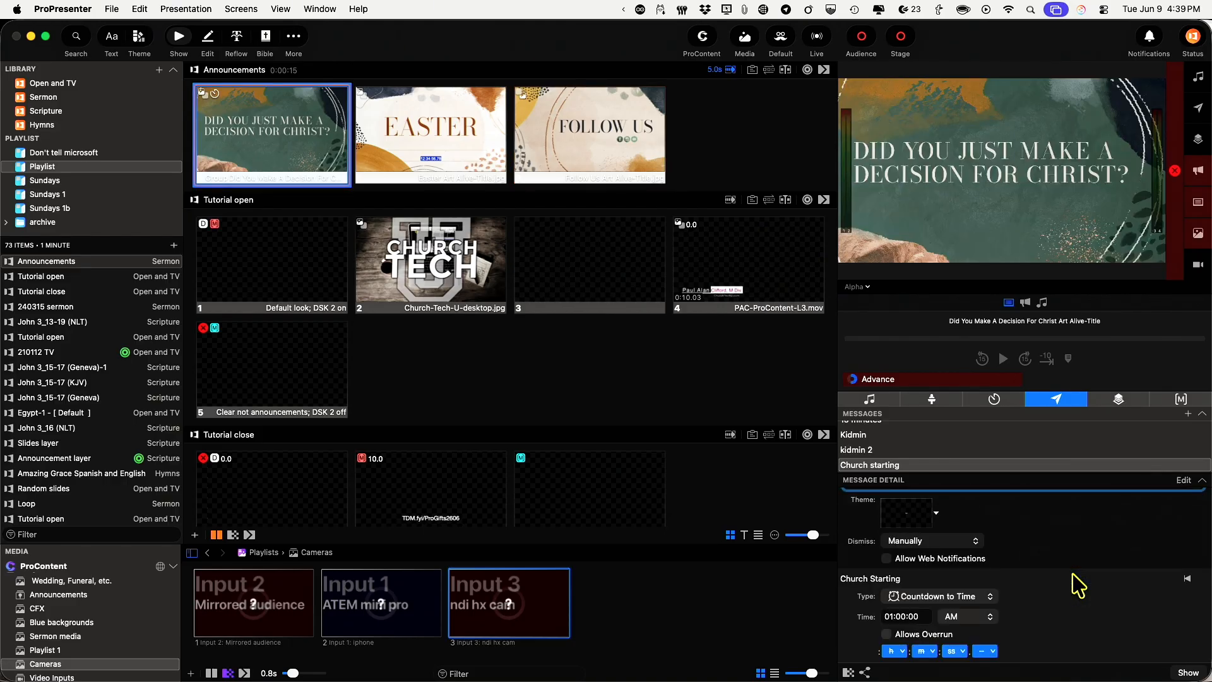
# Apply the Theme Slide of the Cmg theme to the Church starting message.
pyautogui.scroll(3, 1039, 525)
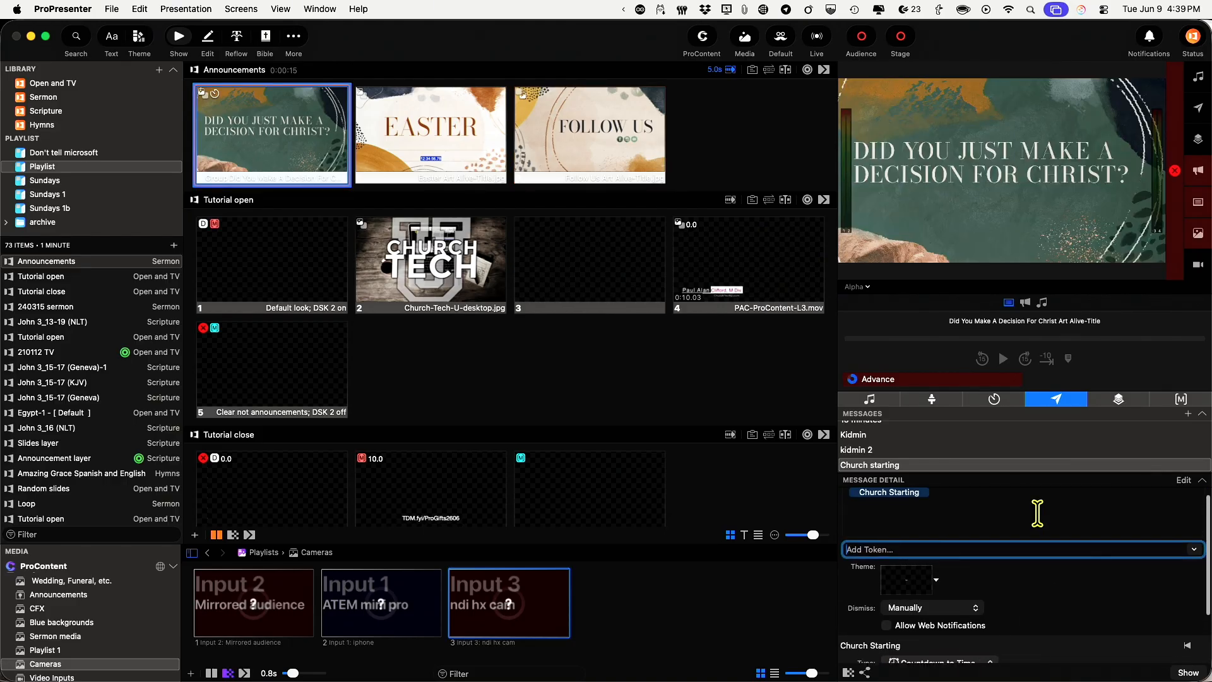
pyautogui.click(937, 586)
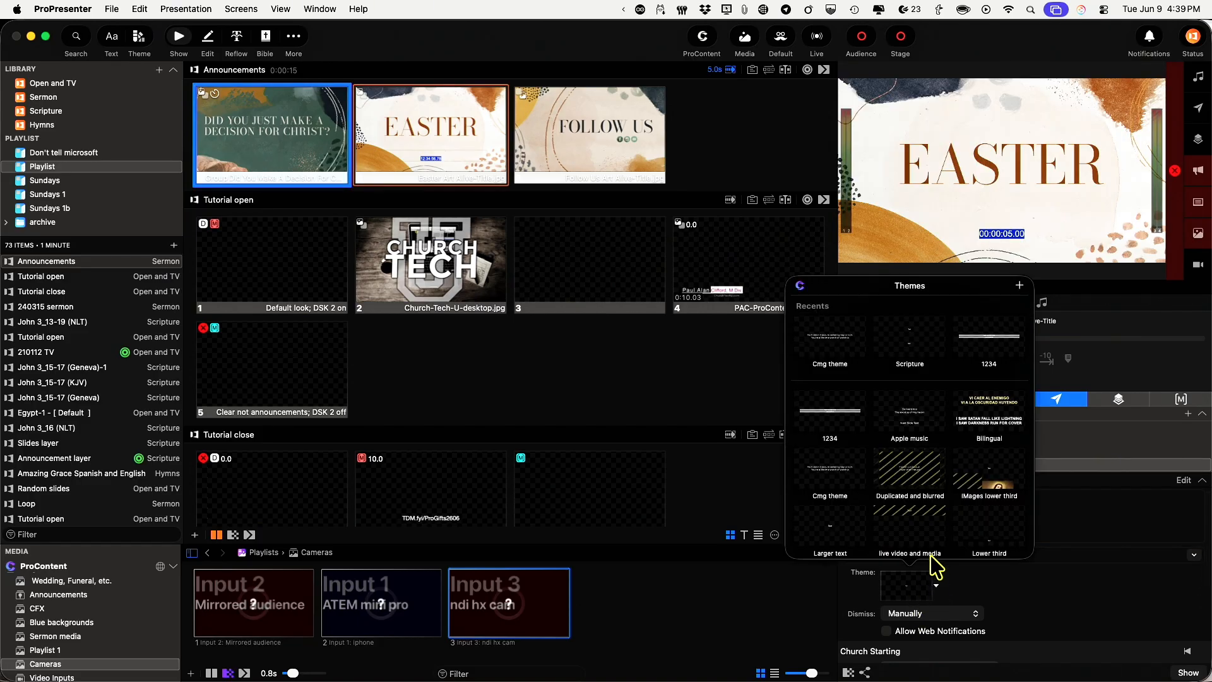
pyautogui.scroll(-5, 925, 408)
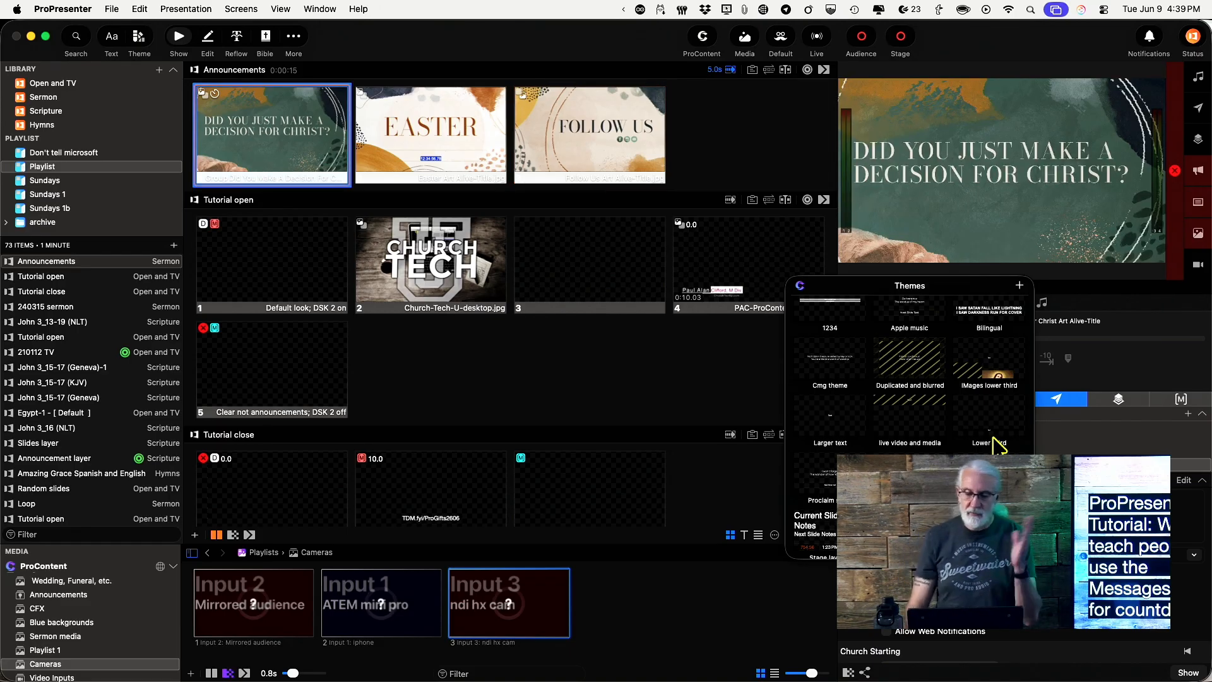
pyautogui.scroll(-3, 867, 382)
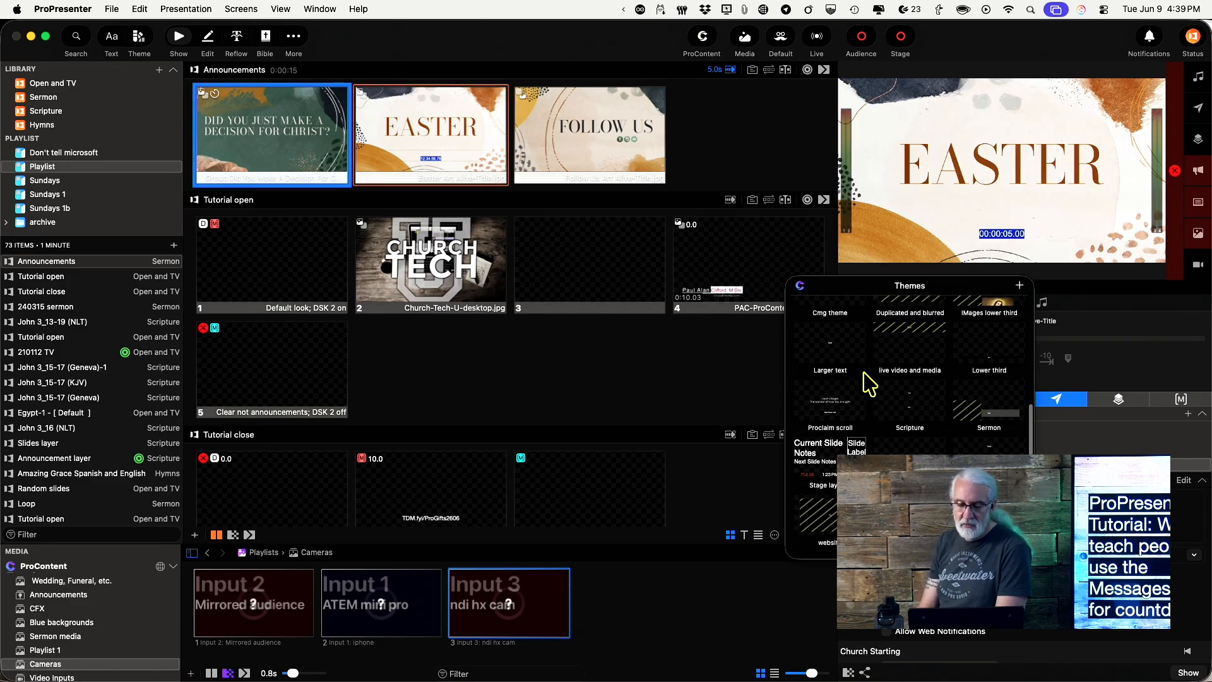
pyautogui.scroll(3, 871, 383)
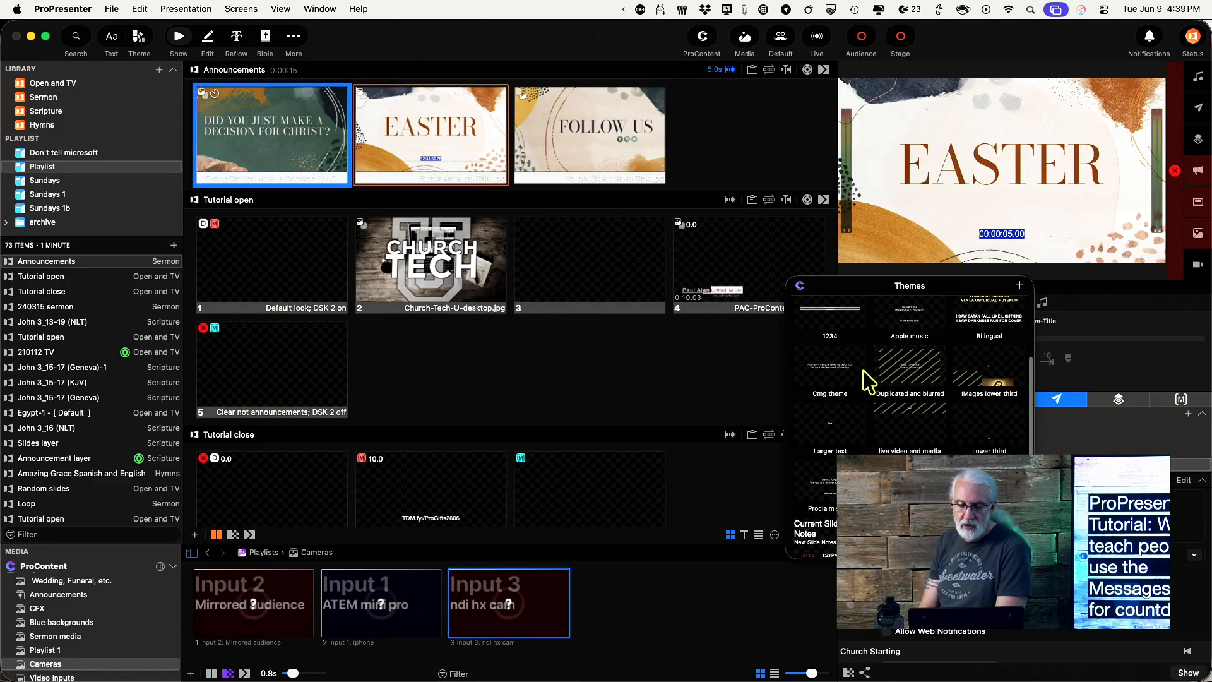
pyautogui.click(828, 384)
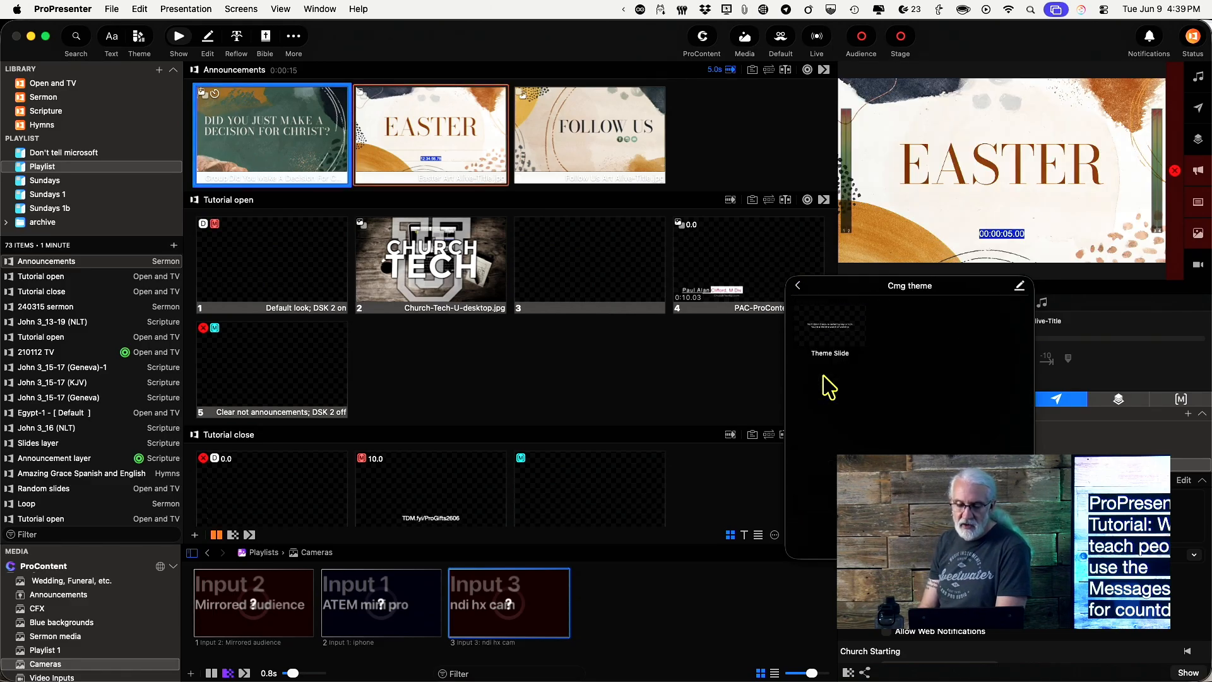
pyautogui.click(835, 325)
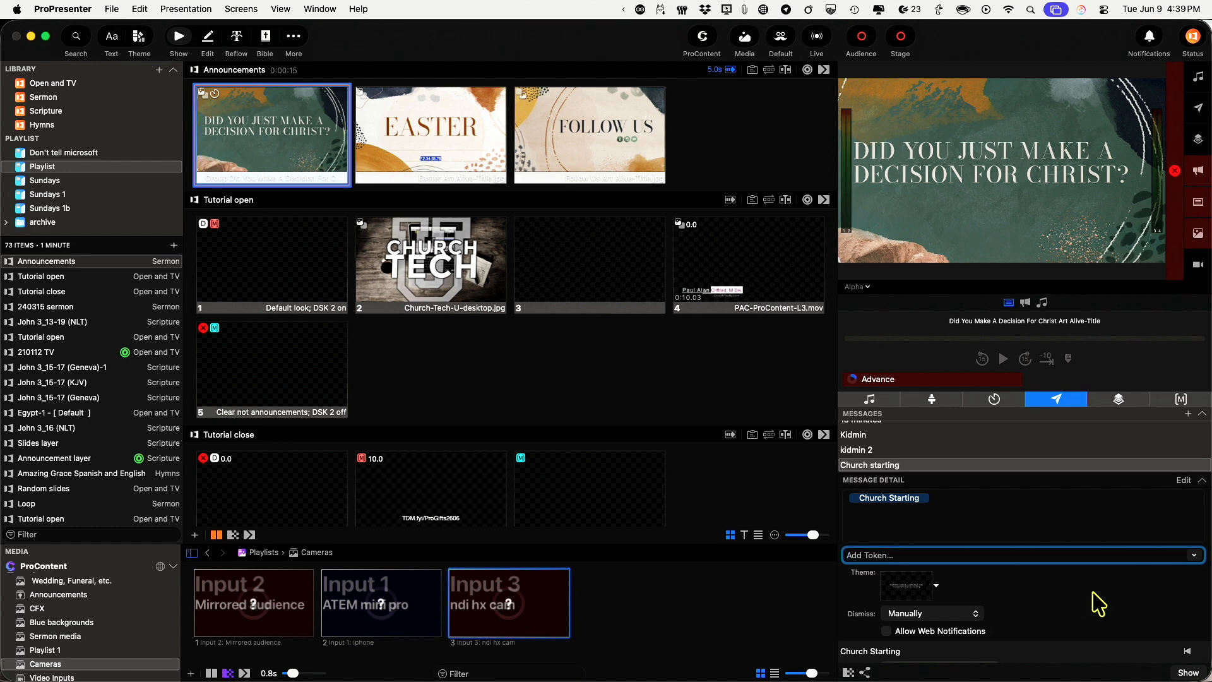
# Show the Church starting message on the output and clear the slide and media layers behind it.
pyautogui.scroll(-1, 1099, 604)
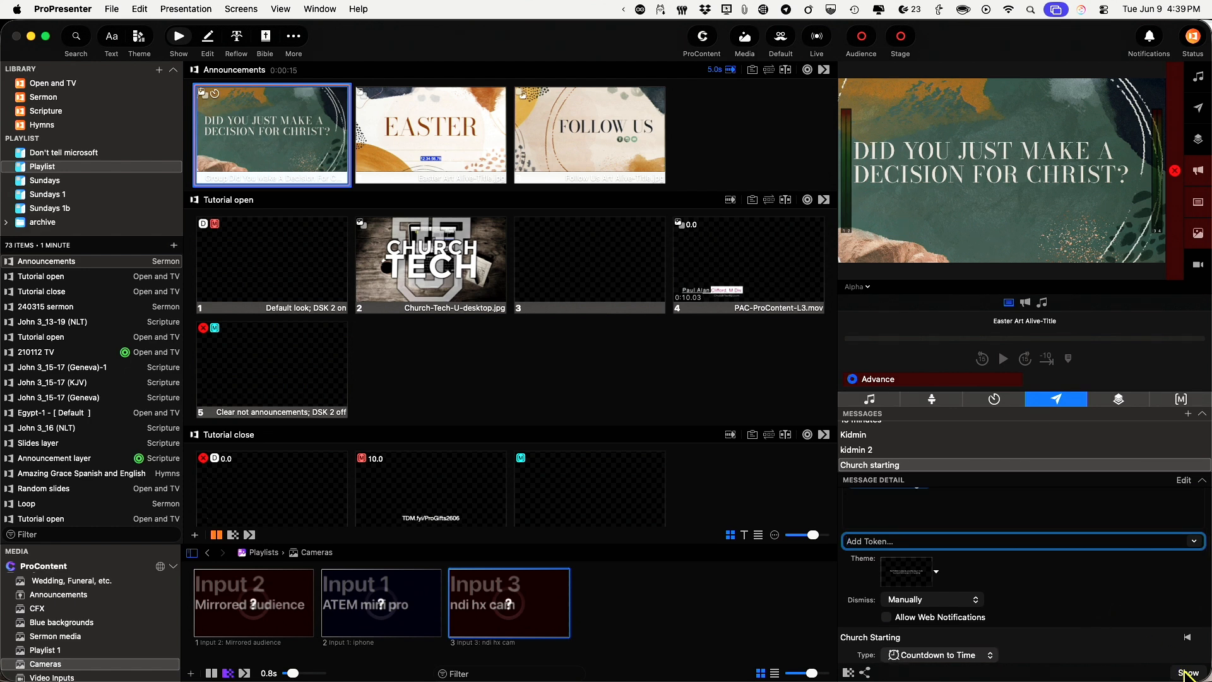
pyautogui.click(1187, 673)
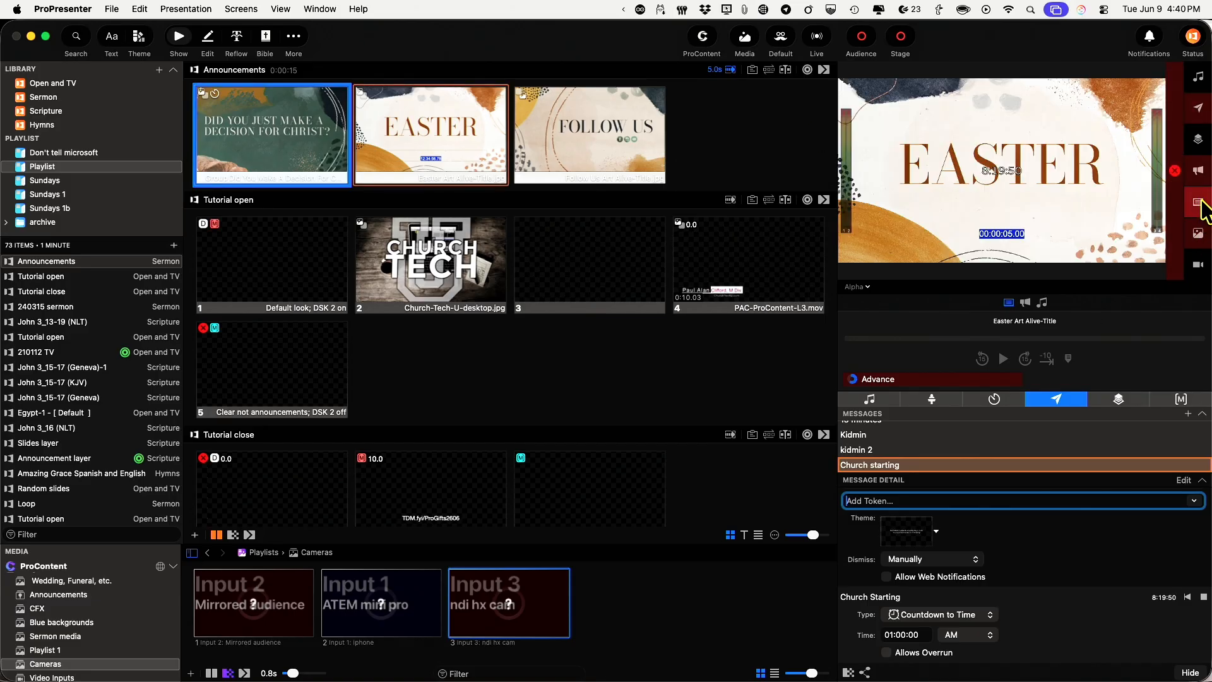
pyautogui.click(1200, 202)
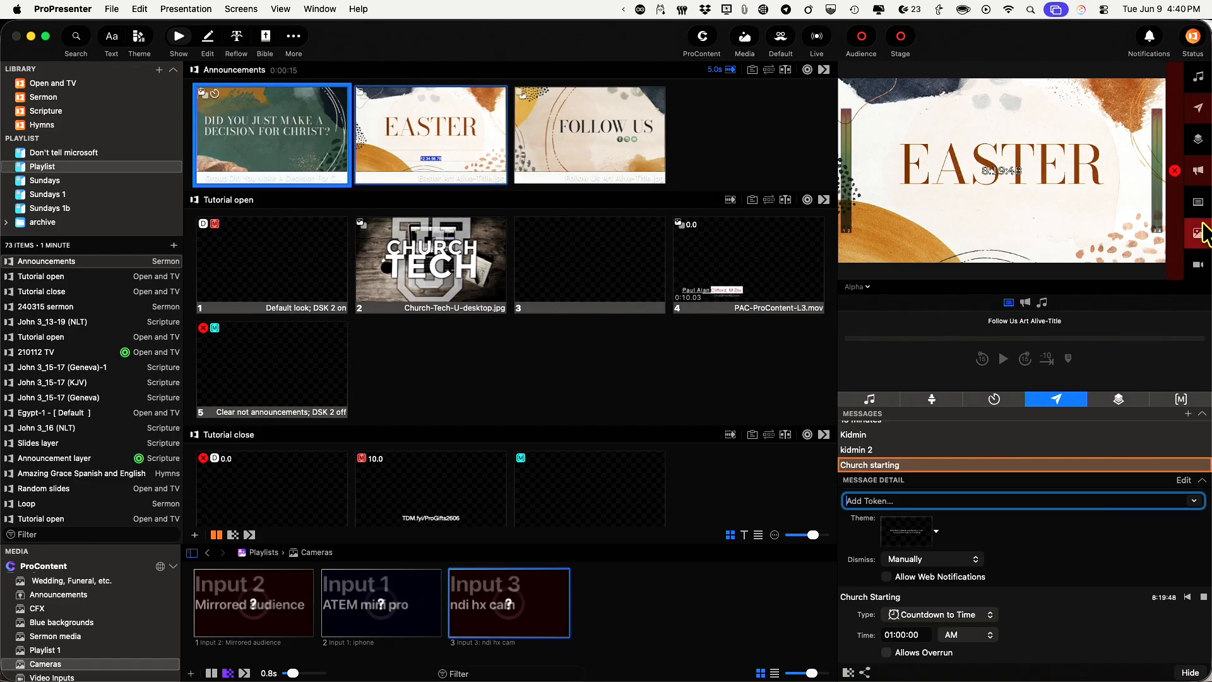
pyautogui.click(1199, 234)
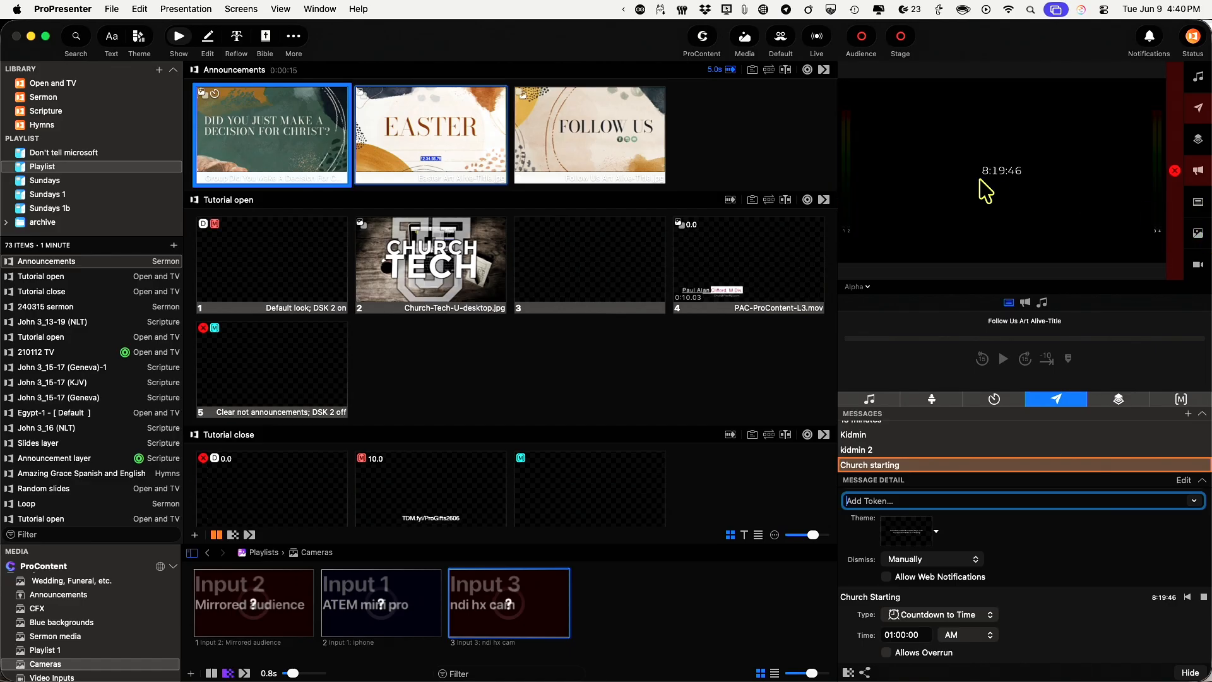